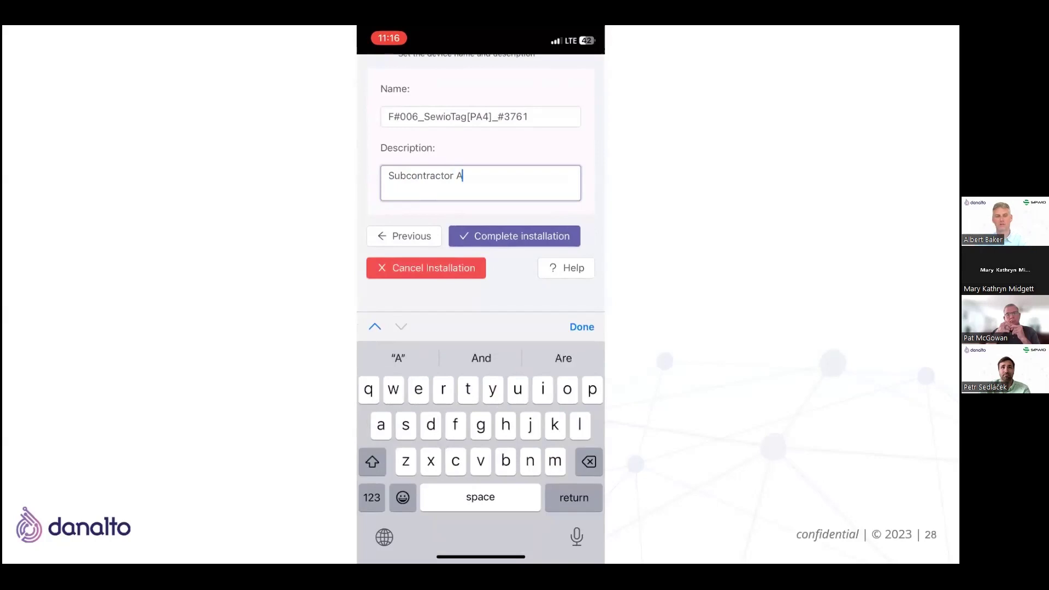
Finish the description as 'Subcontractor A / Hazardous Zone 2' on two lines and complete the installation
key("Return")
type("Haz")
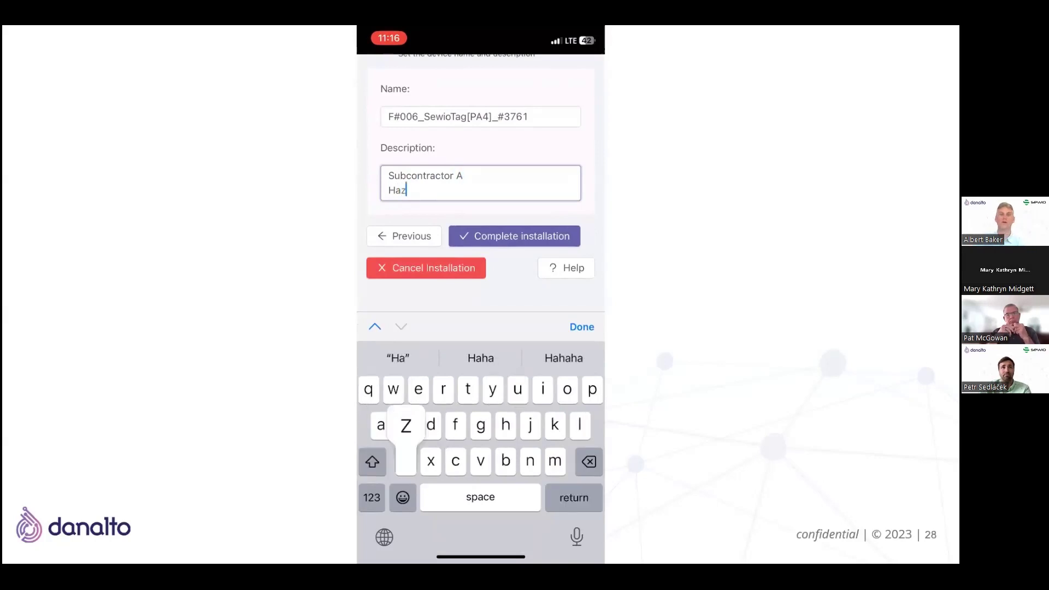
type("ardous Zob")
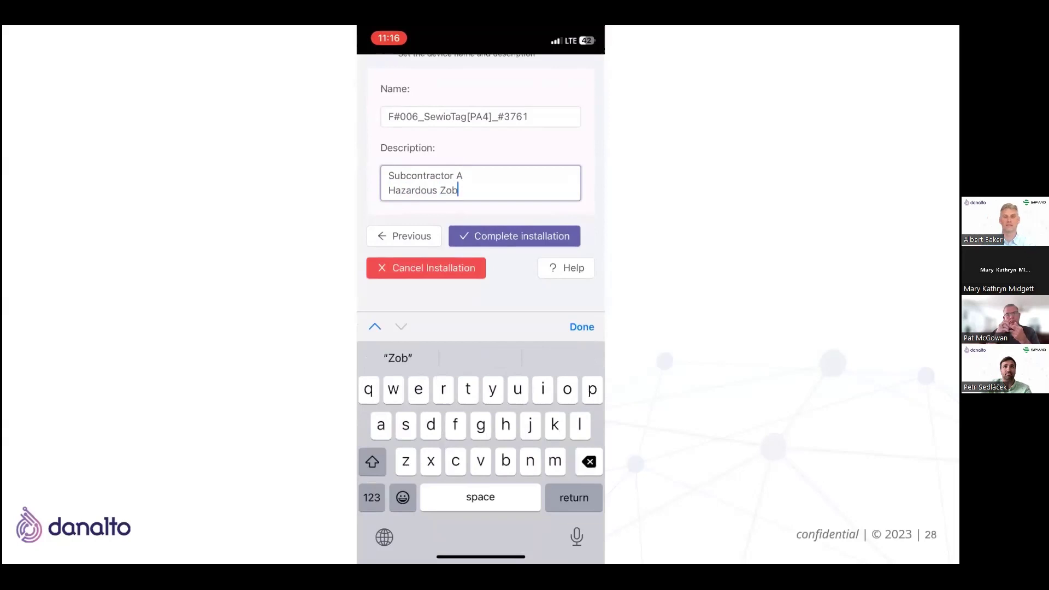
key("BackSpace")
type("ne ")
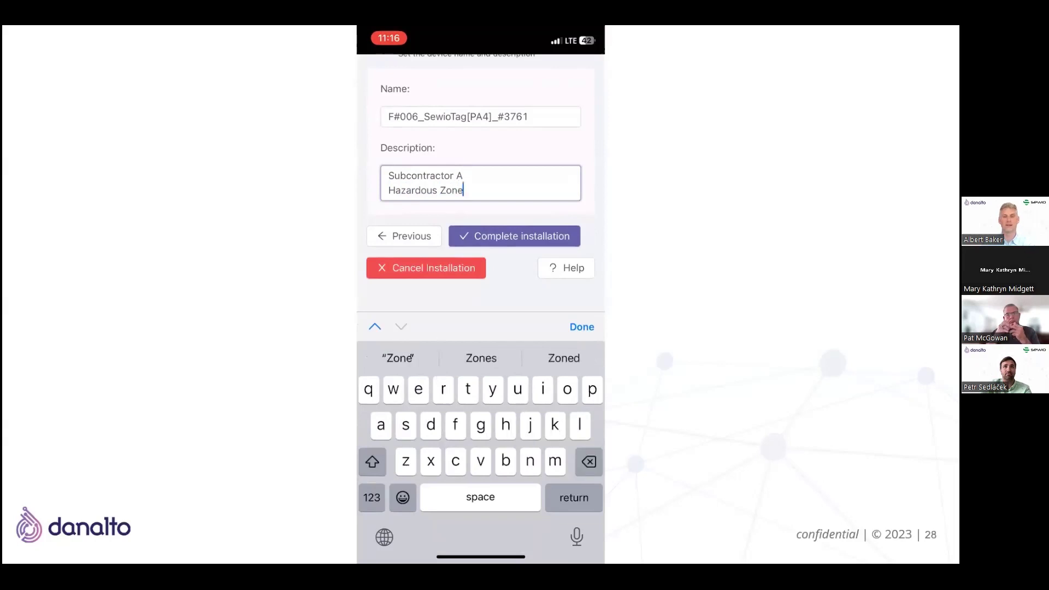
type("2")
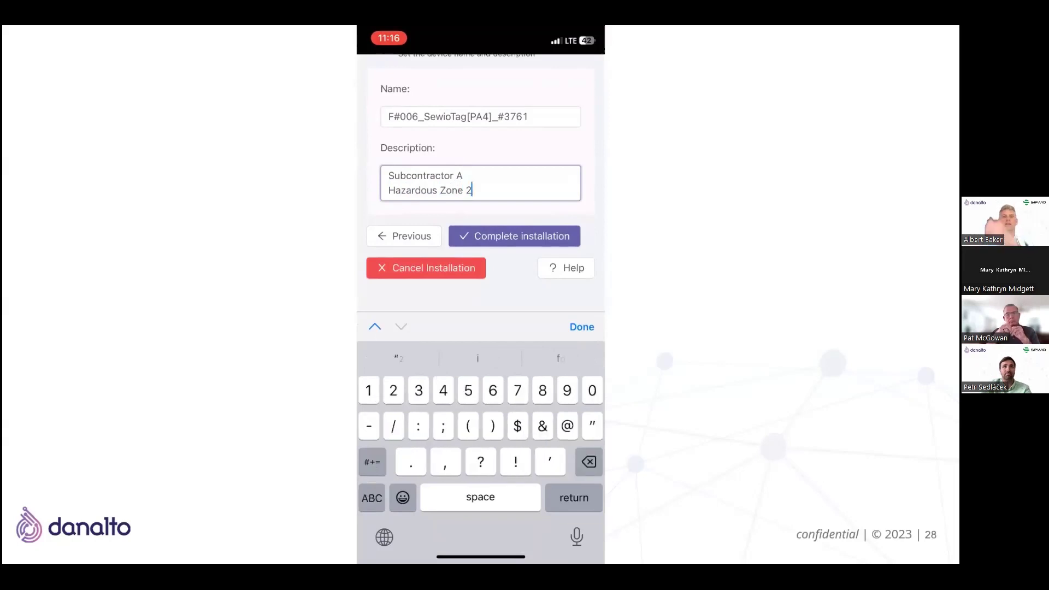
left_click(513, 235)
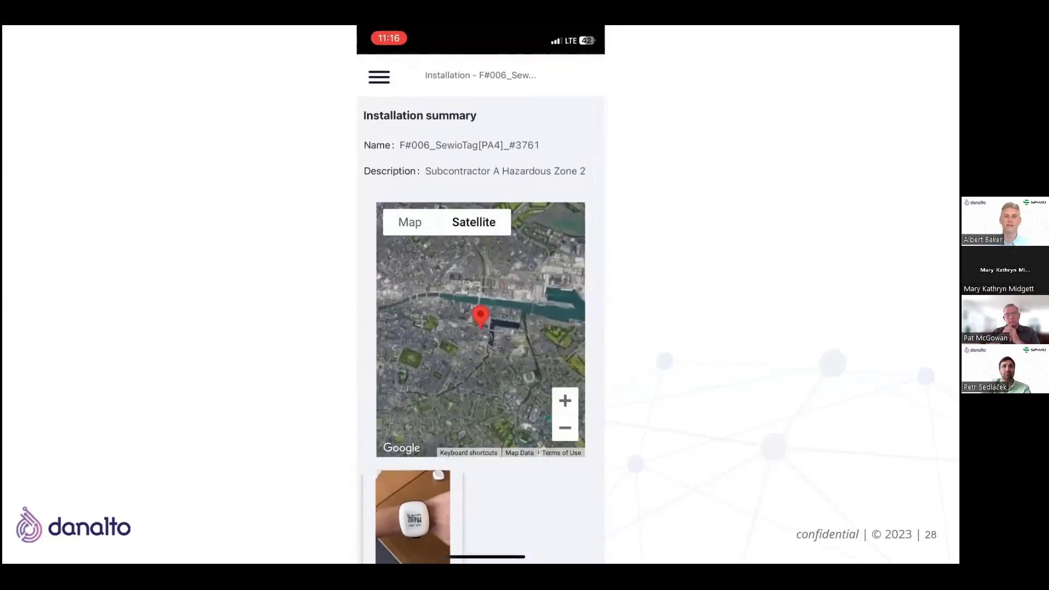
Scroll down the installation summary to review the completed tag's details
scroll(480, 328, "down", 3)
mouse_move(567, 441)
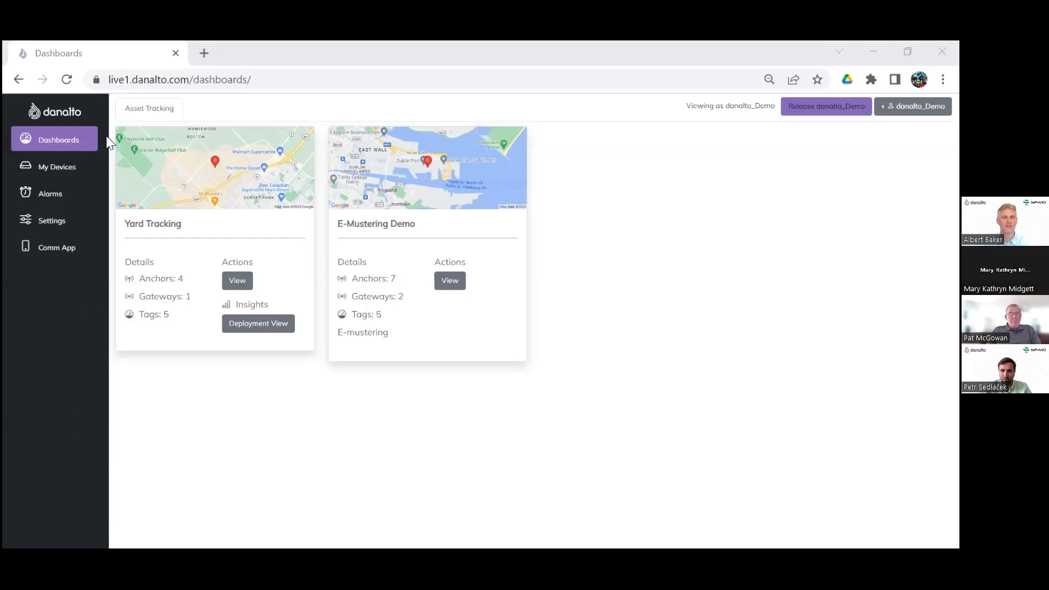
Search the device list for 376 and view SewioTag #3761's details and message history
left_click(55, 174)
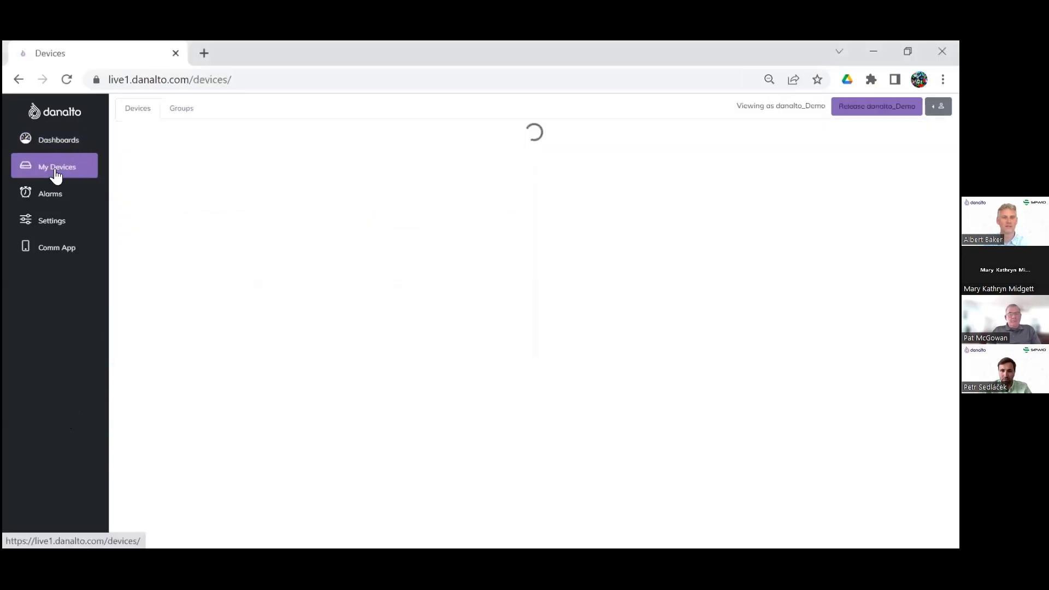
left_click(640, 127)
key("BackSpace")
key("BackSpace")
key("BackSpace")
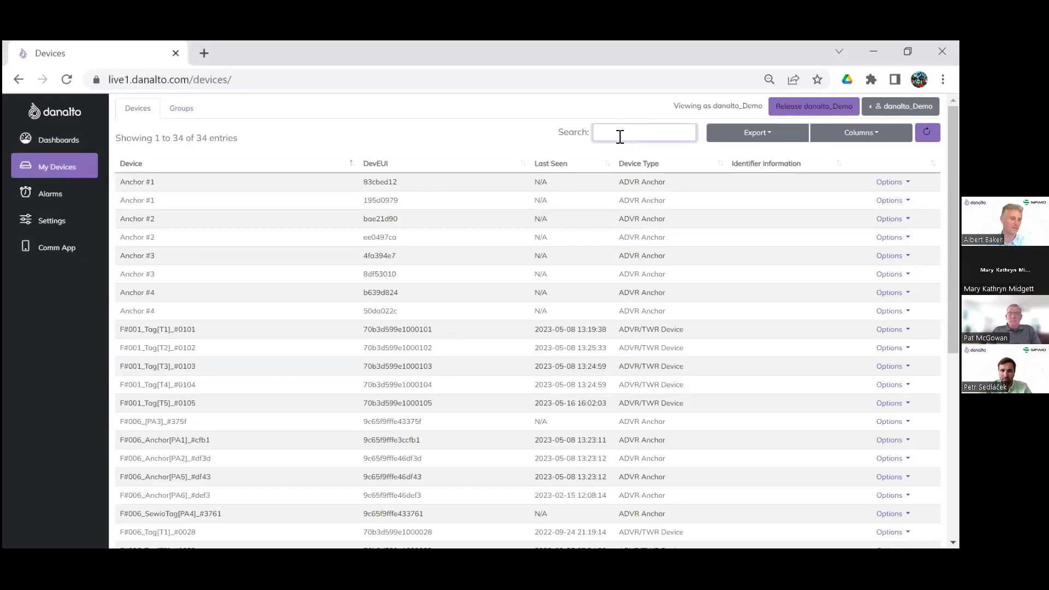
type("3761")
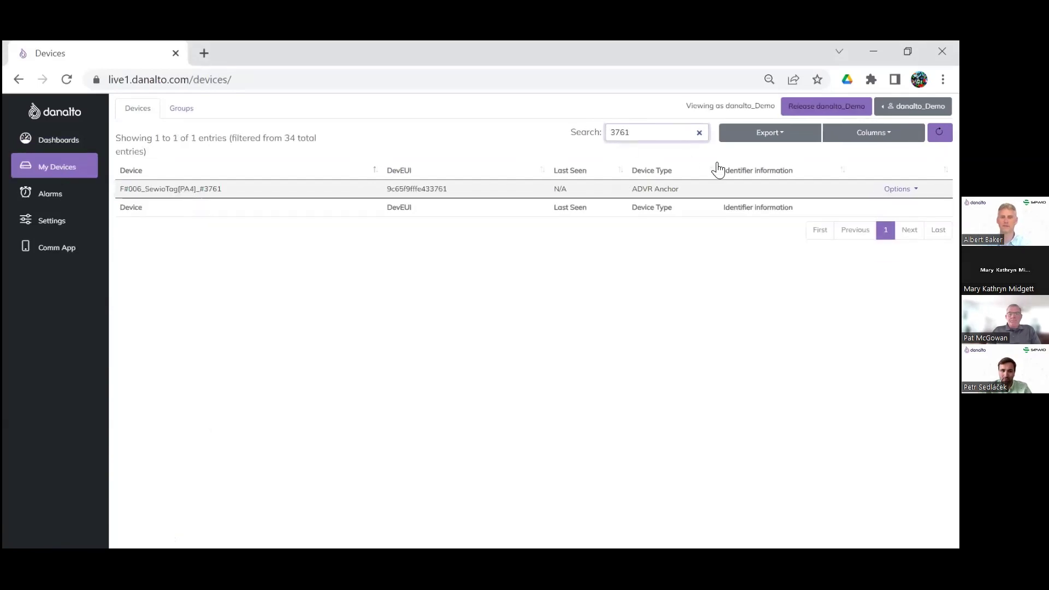
double_click(150, 188)
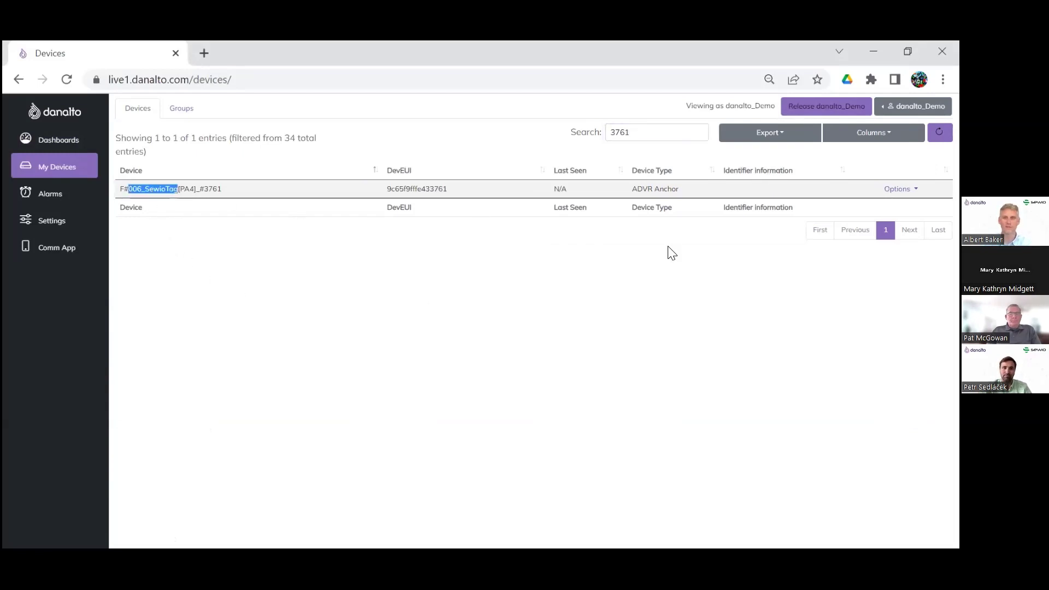
left_click(898, 188)
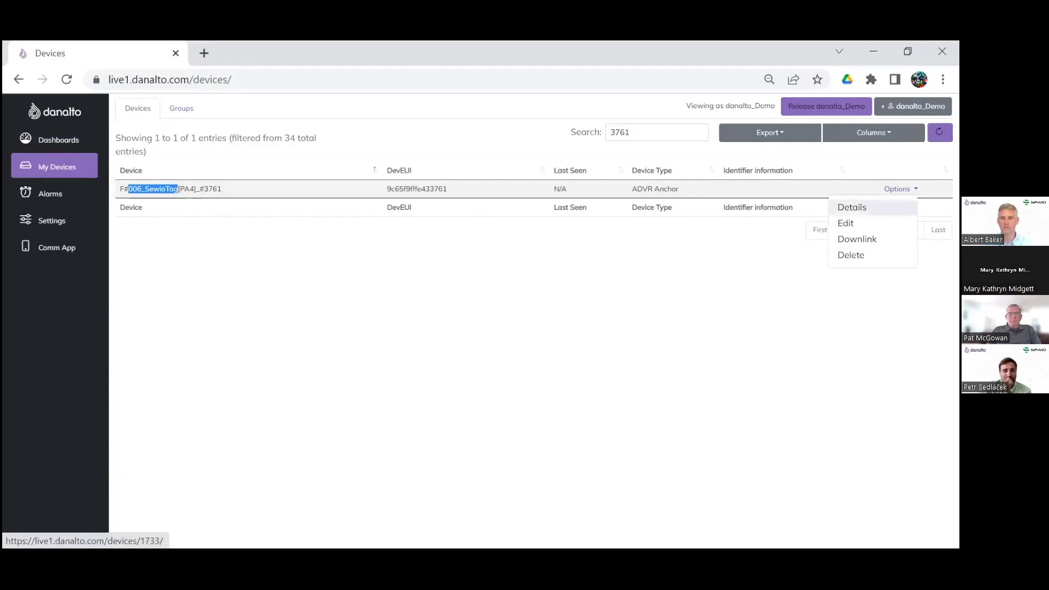
left_click(851, 207)
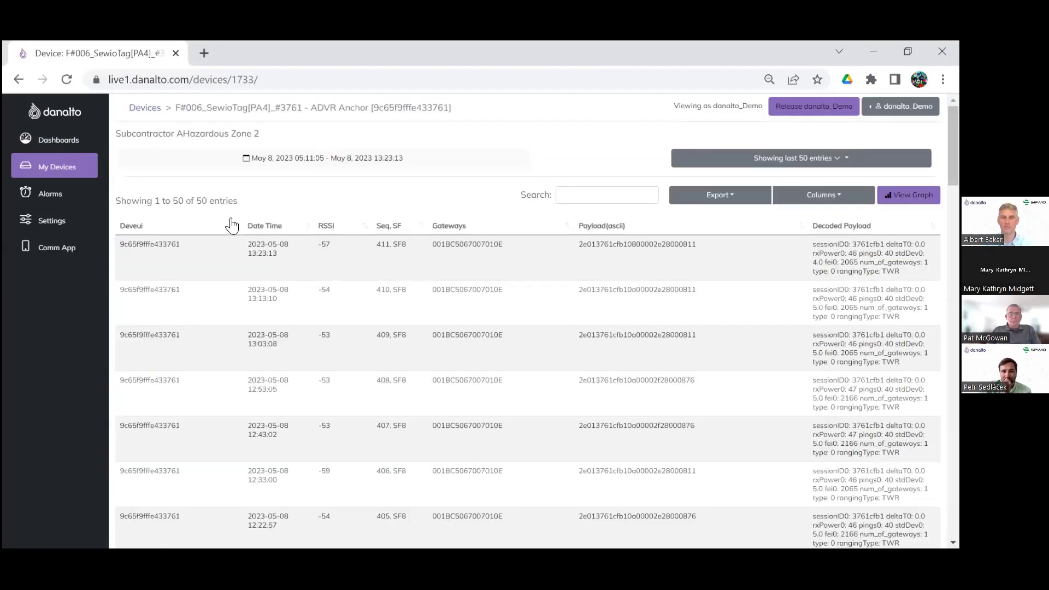
Return to the filtered device list and open tag #3761's edit form
left_click(18, 79)
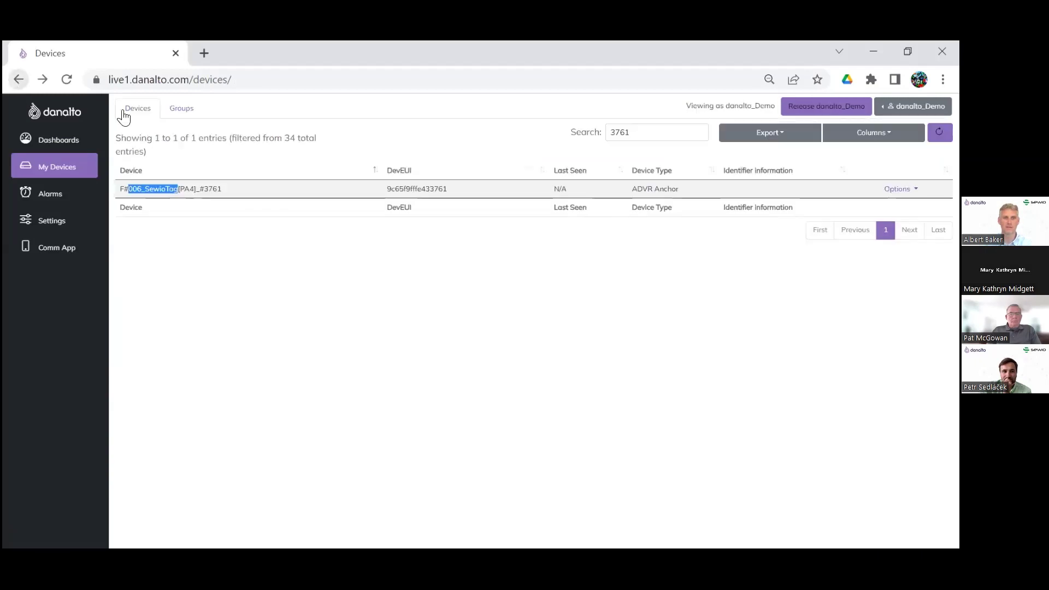
left_click(899, 189)
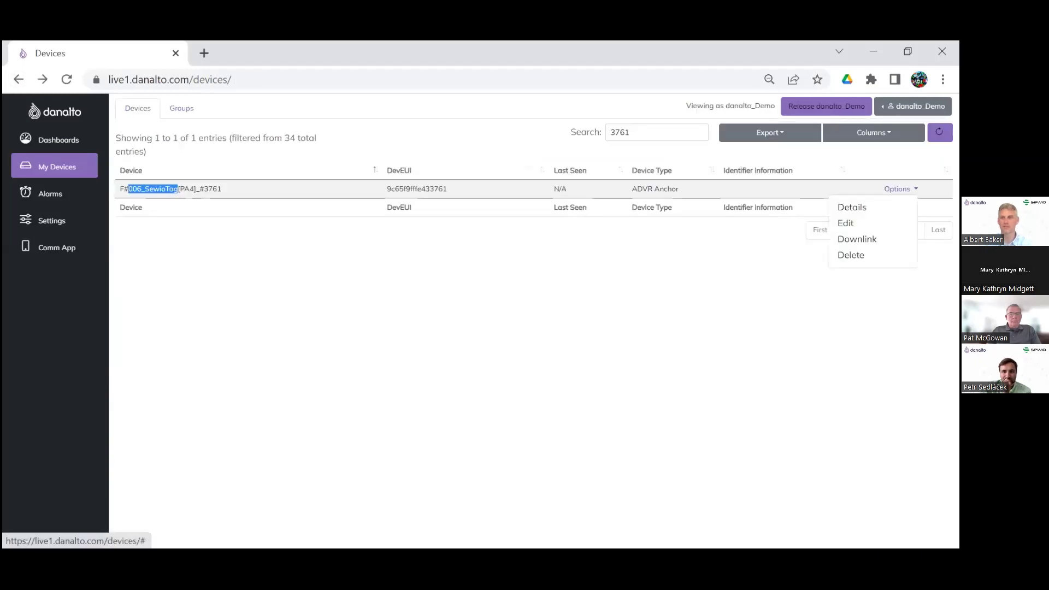
left_click(848, 225)
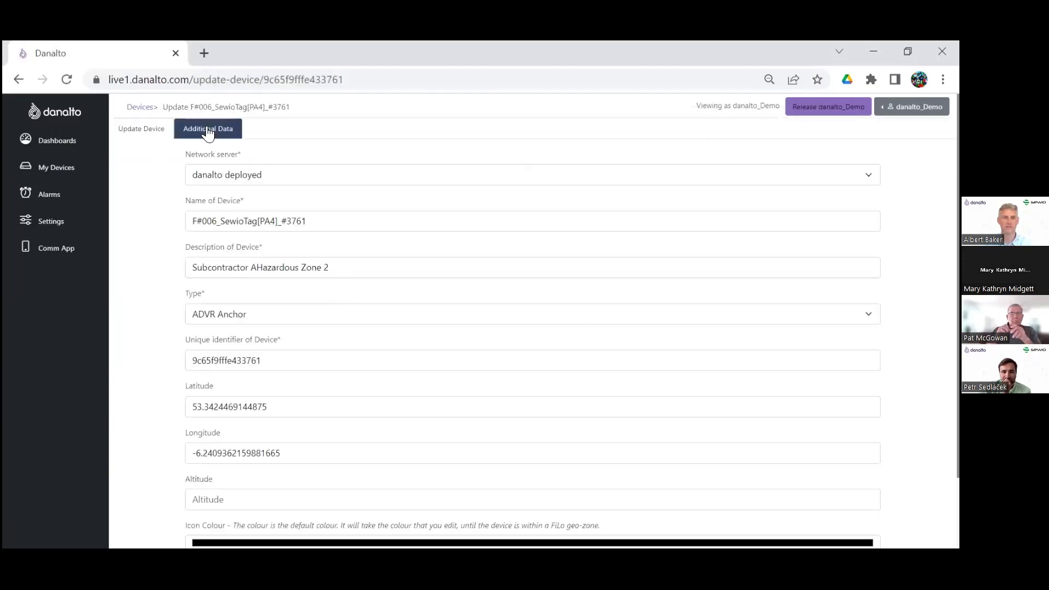
Add Person additional data to the tag with the worker's name and staff ID
left_click(207, 129)
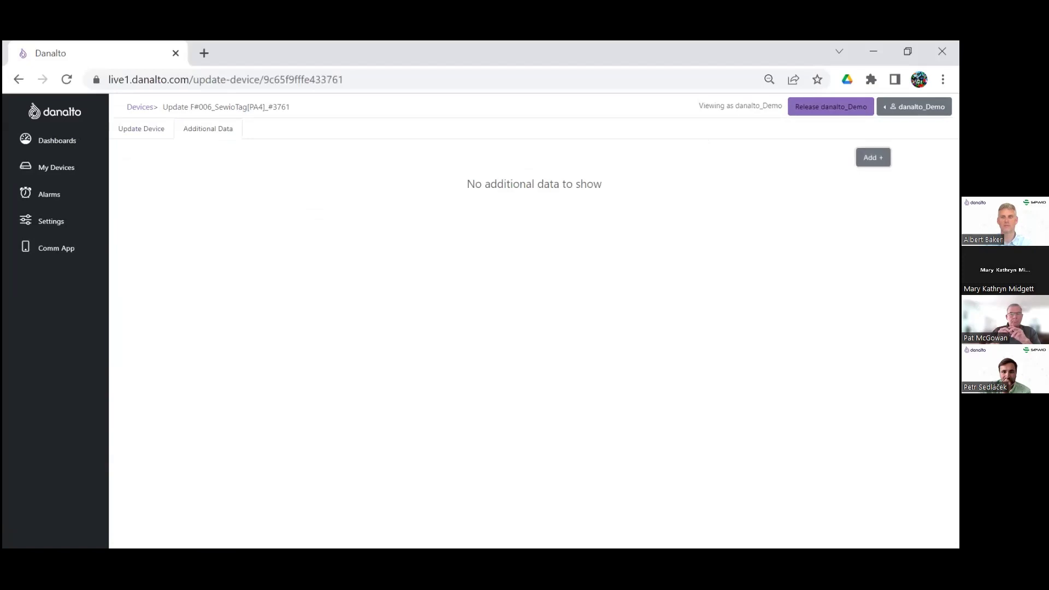
left_click(873, 158)
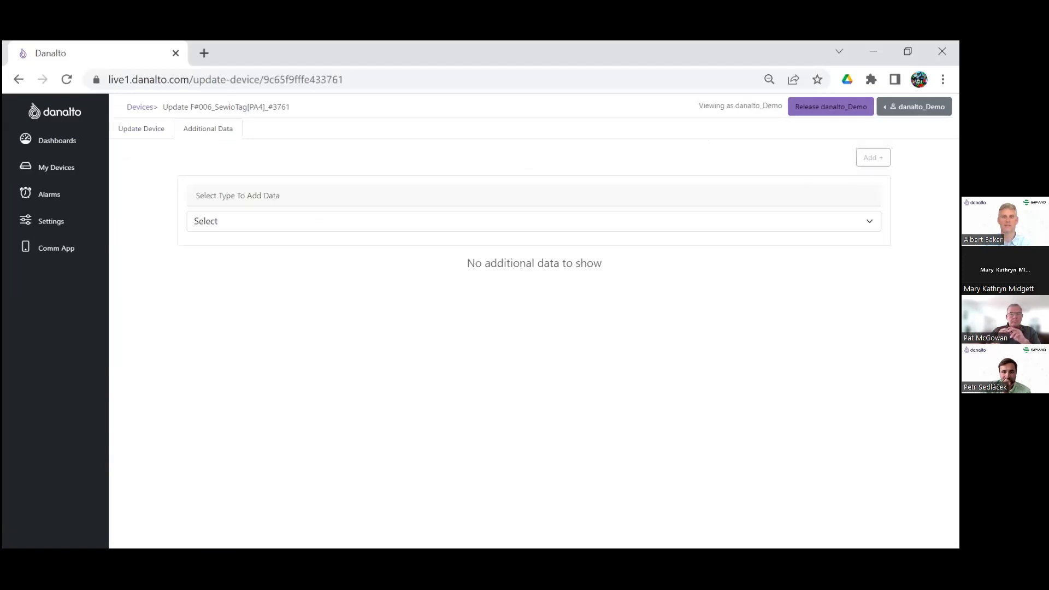
left_click(239, 224)
left_click(220, 251)
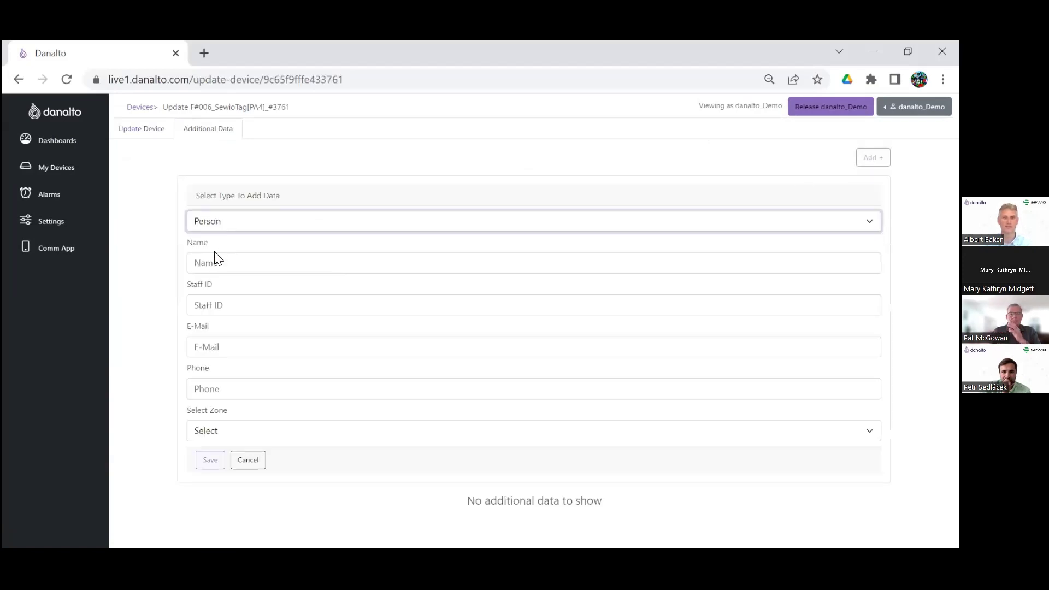
left_click(213, 263)
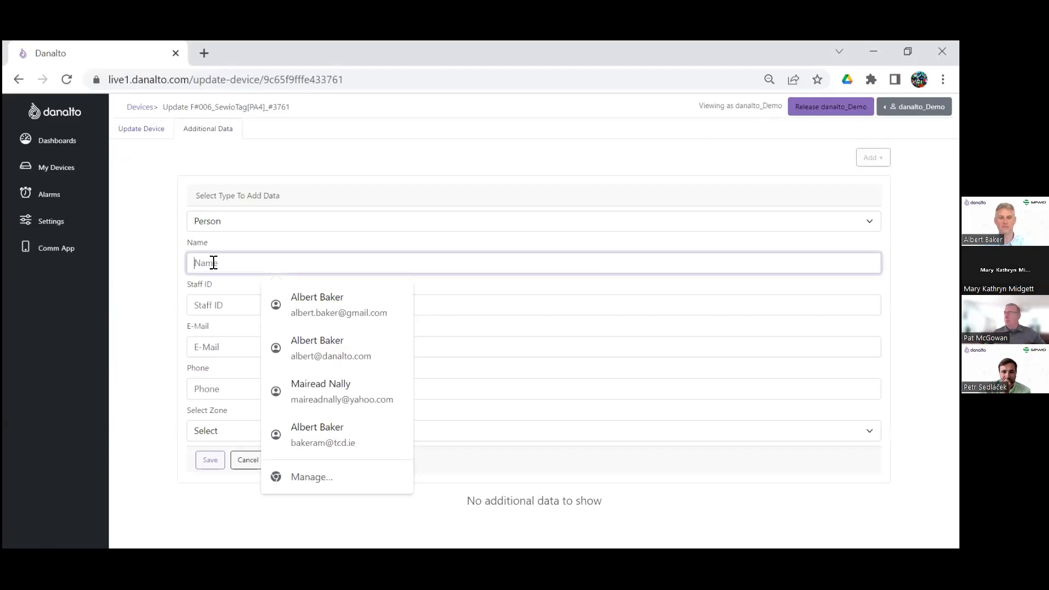
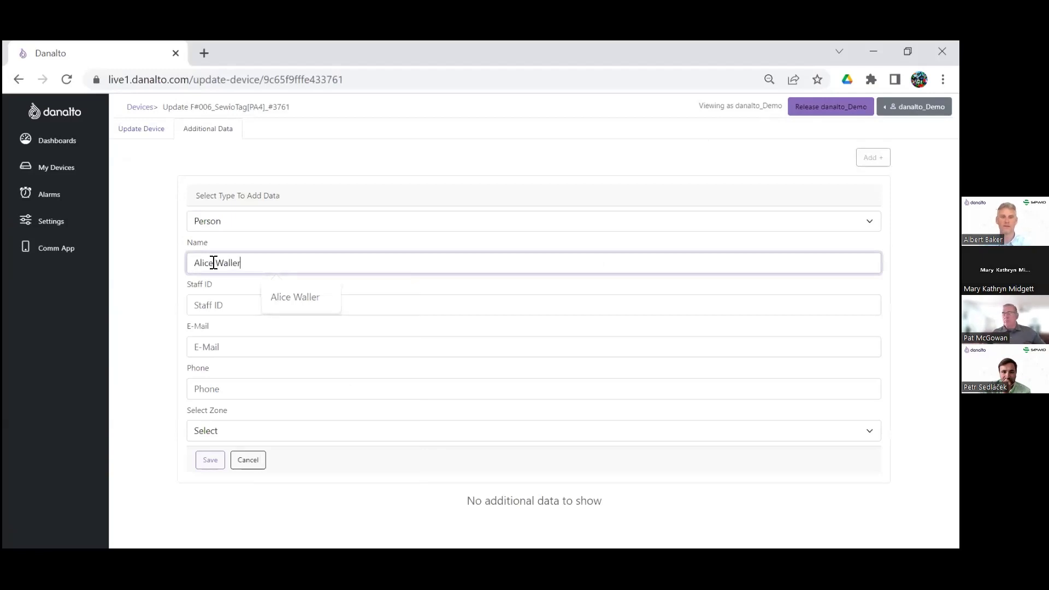
left_click(233, 305)
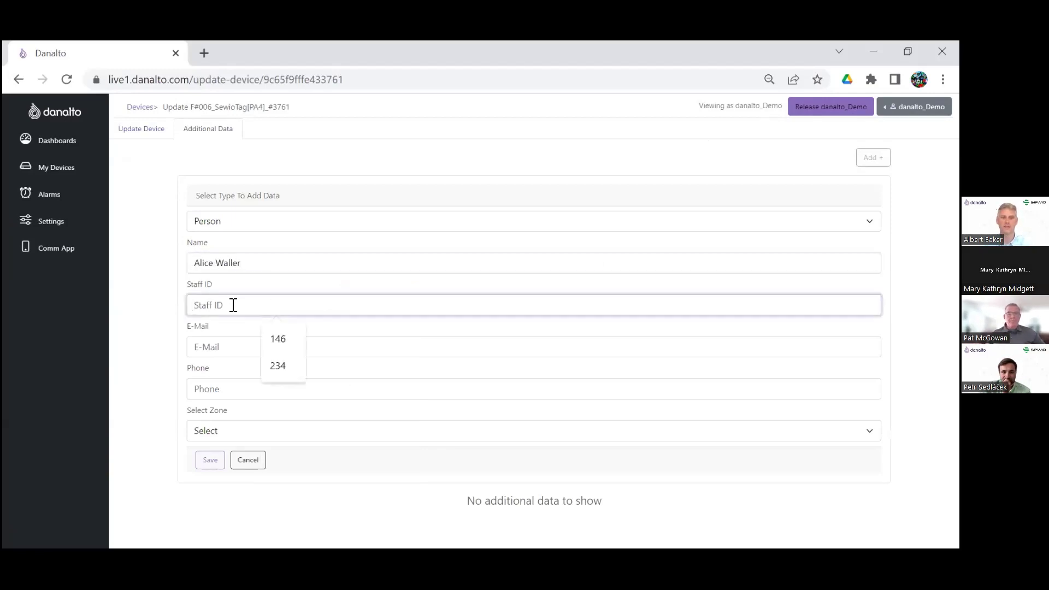
type("146")
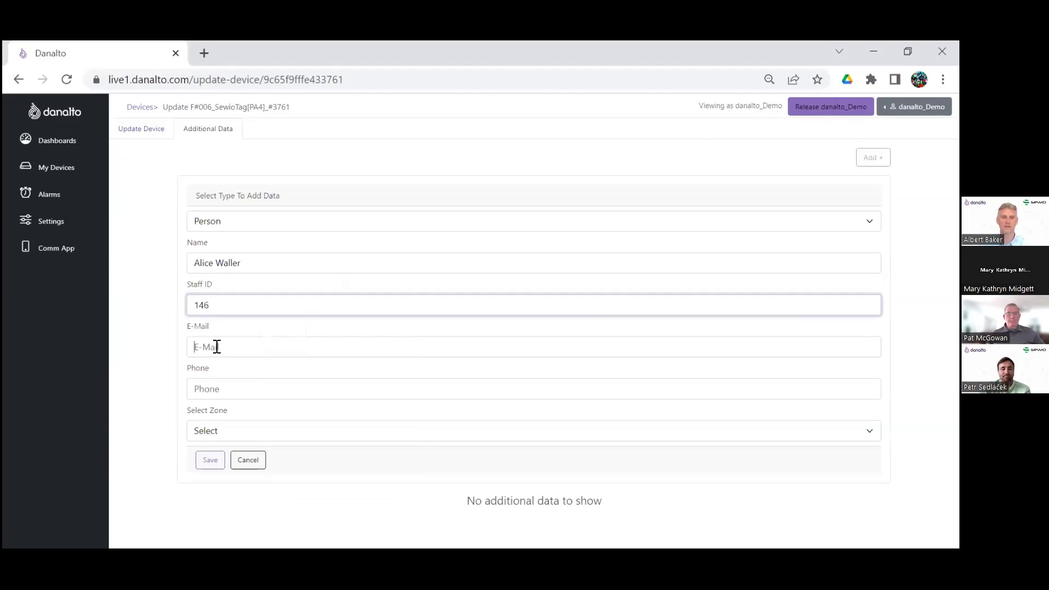
Fill in the person's e-mail and phone, assign the Aramature workshop E-Mustering Demo zone, and save
left_click(216, 347)
type("alice")
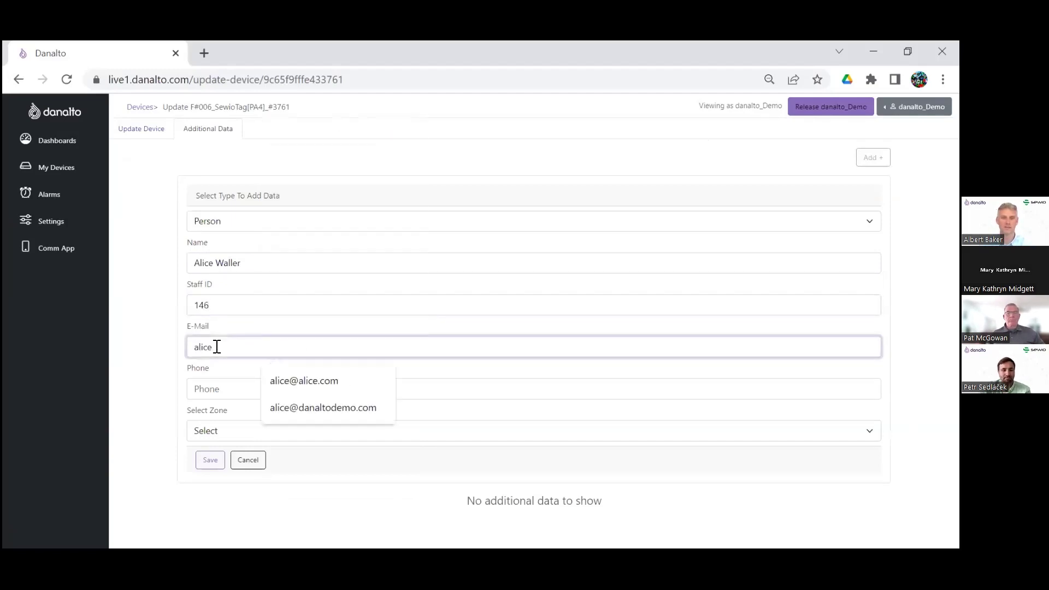
left_click(297, 407)
left_click(297, 401)
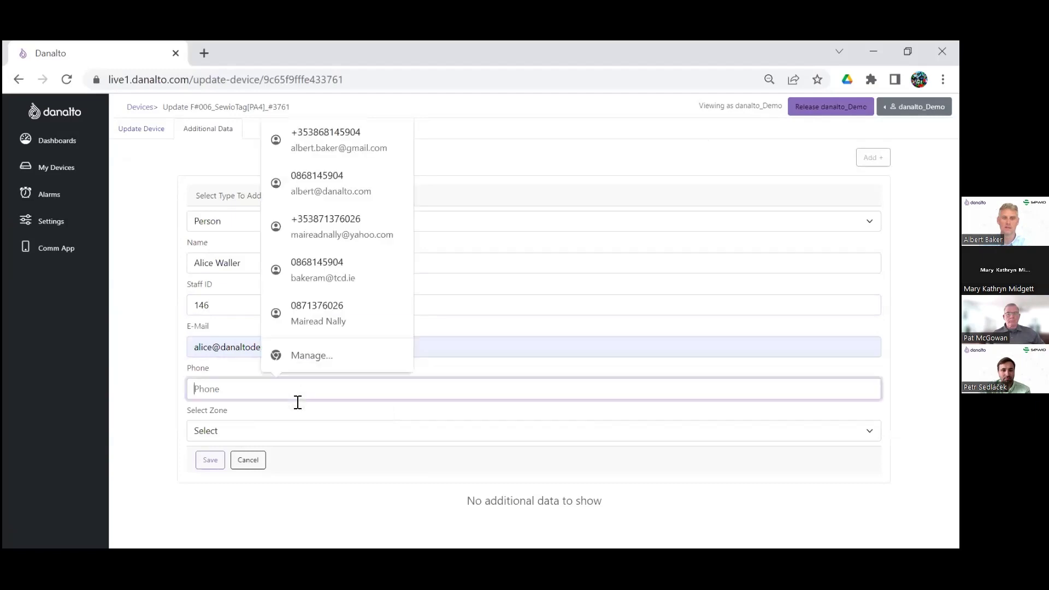
type("456376")
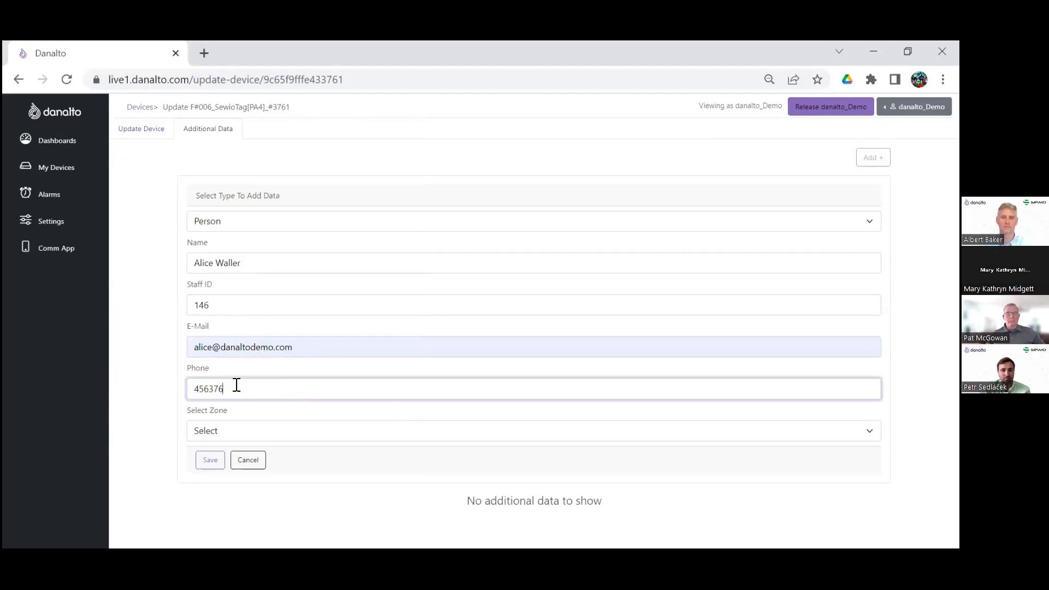
left_click(214, 434)
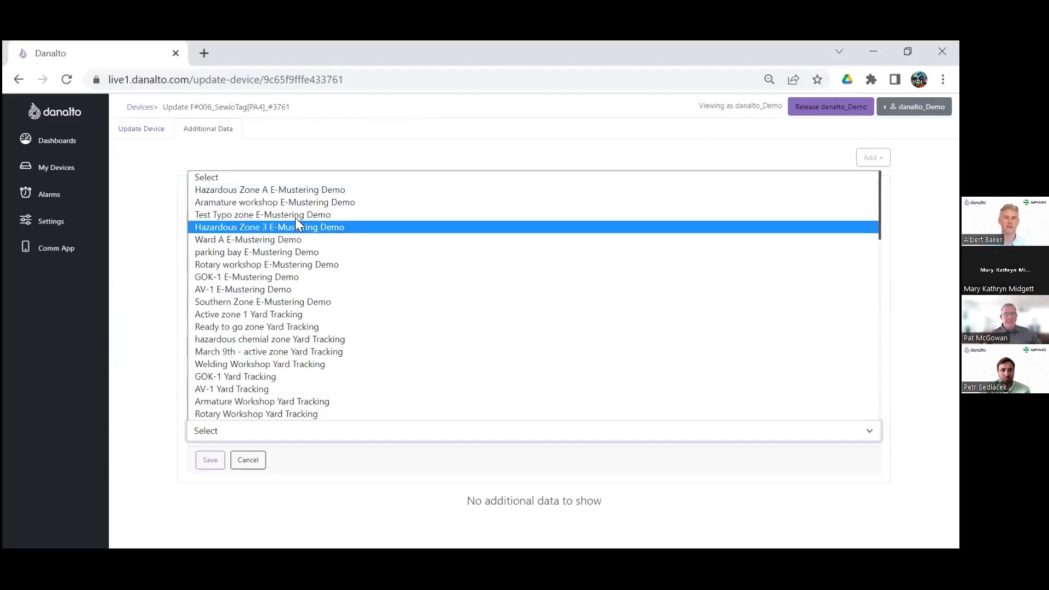
left_click(287, 204)
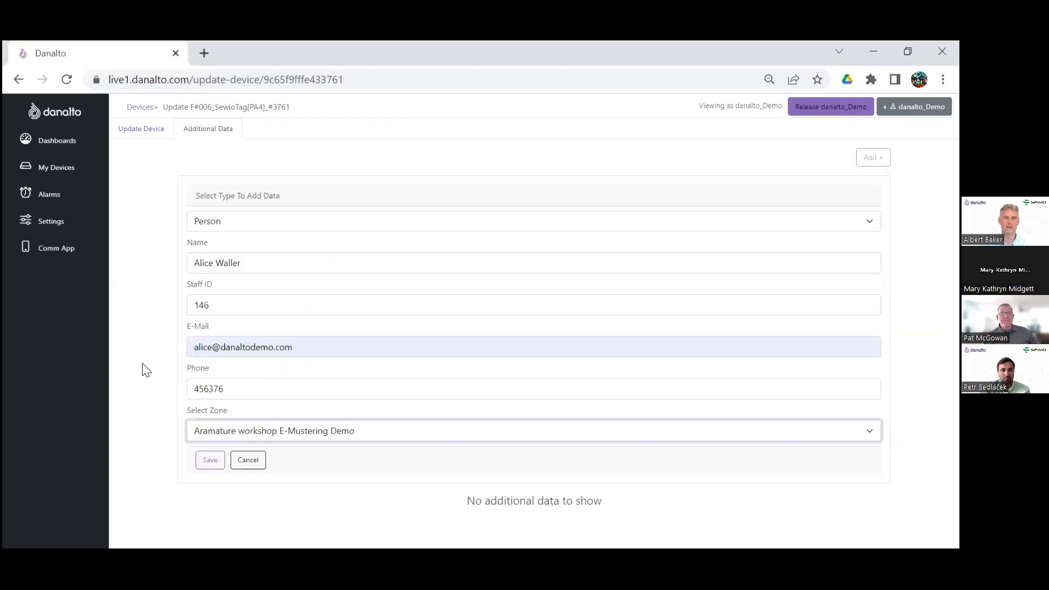
left_click(167, 417)
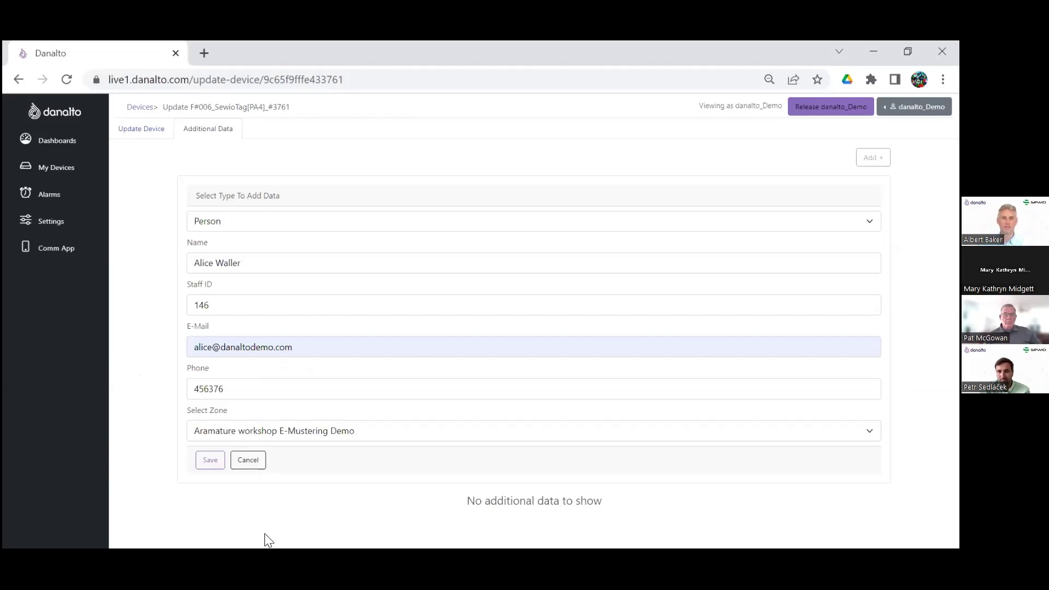
left_click(208, 465)
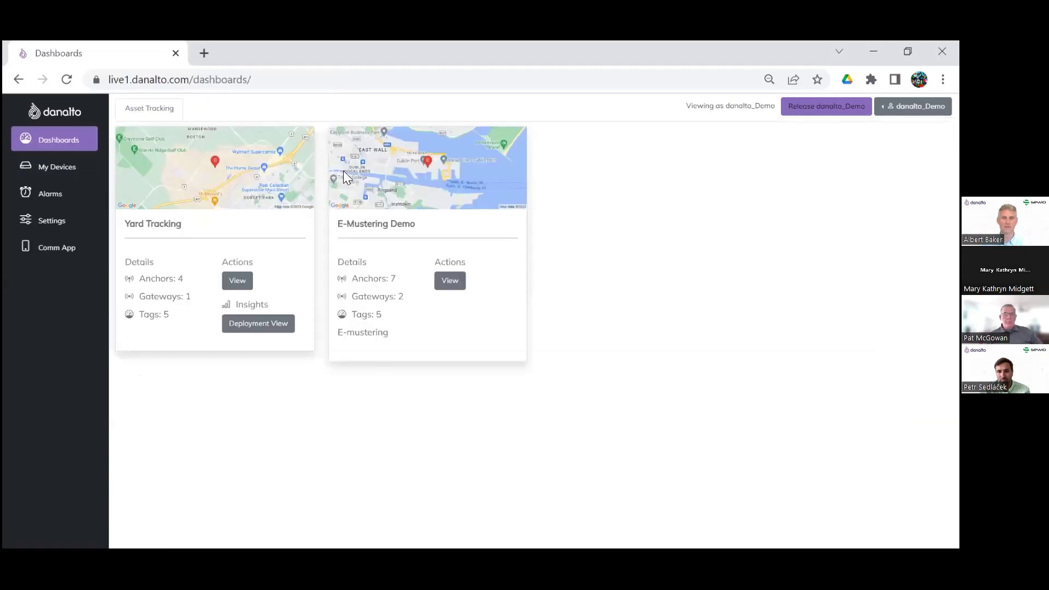
Open the E-Mustering Demo dashboard and shrink the personnel list to reveal more site map
left_click(450, 281)
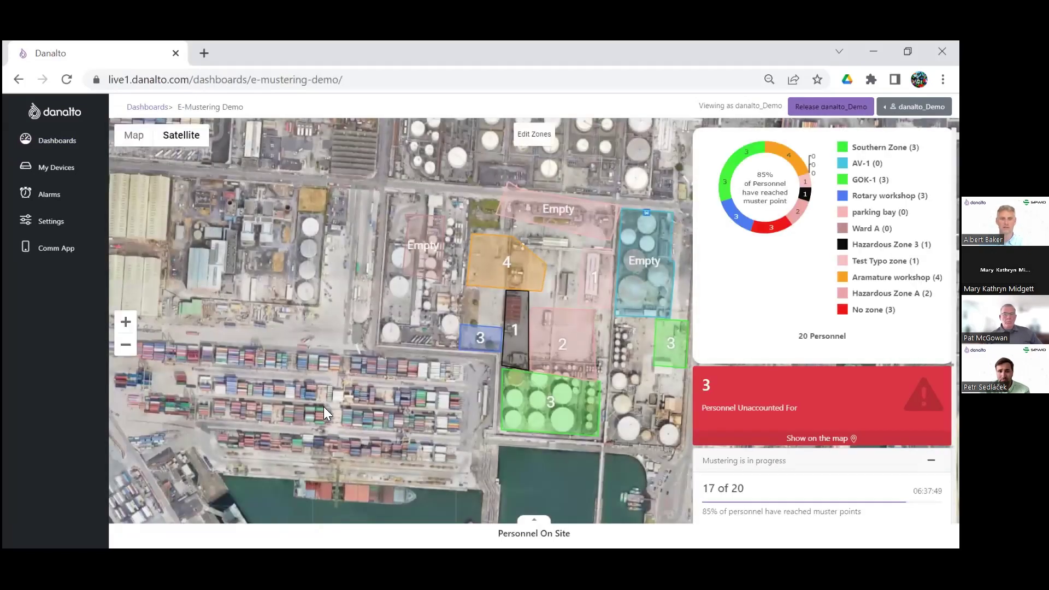
scroll(213, 511, "down", 3)
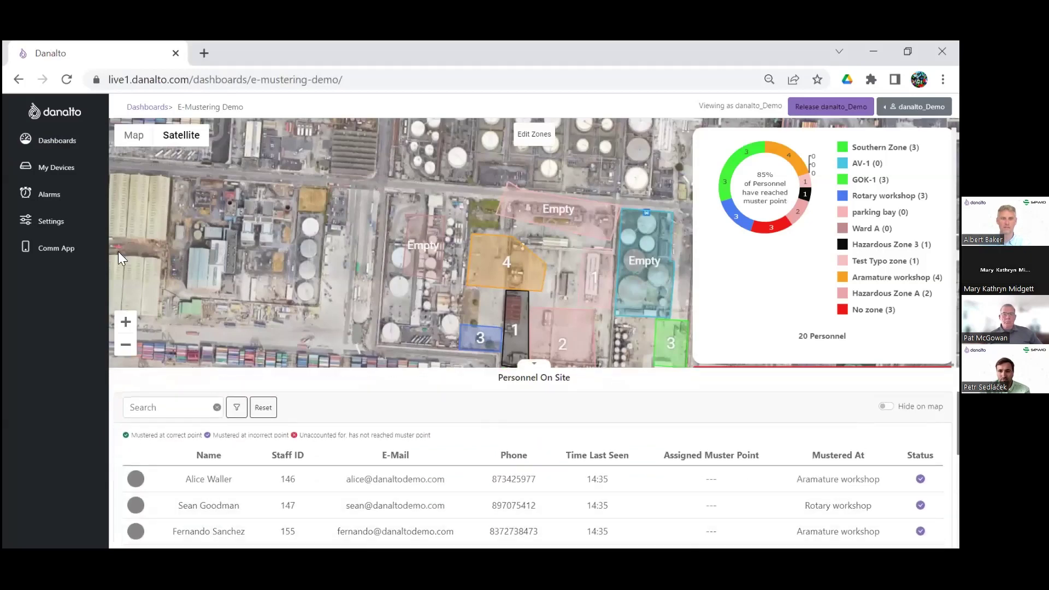
left_click_drag(247, 377, 235, 444)
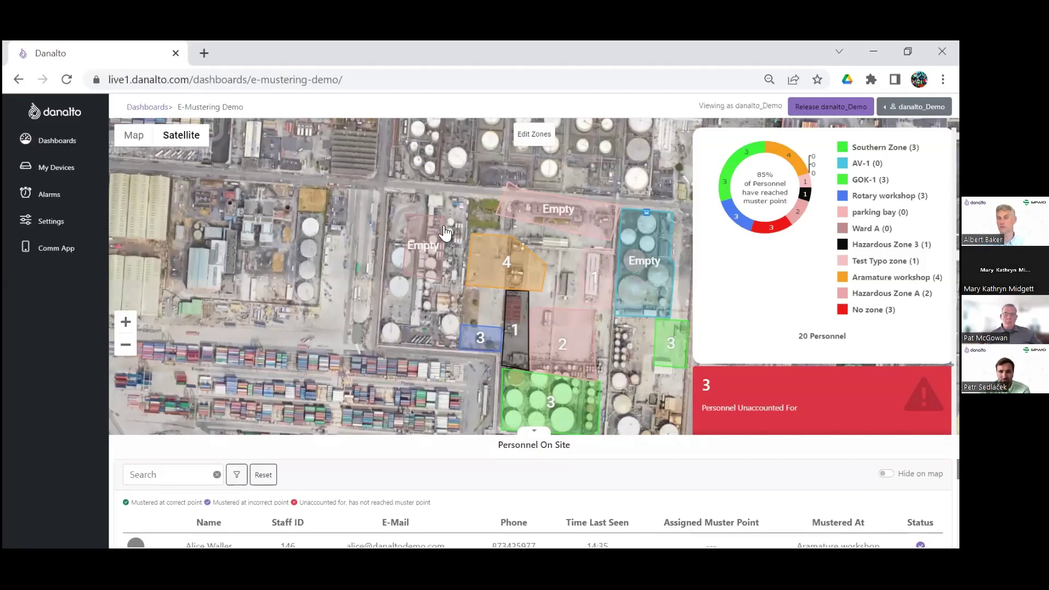
left_click_drag(403, 324, 288, 278)
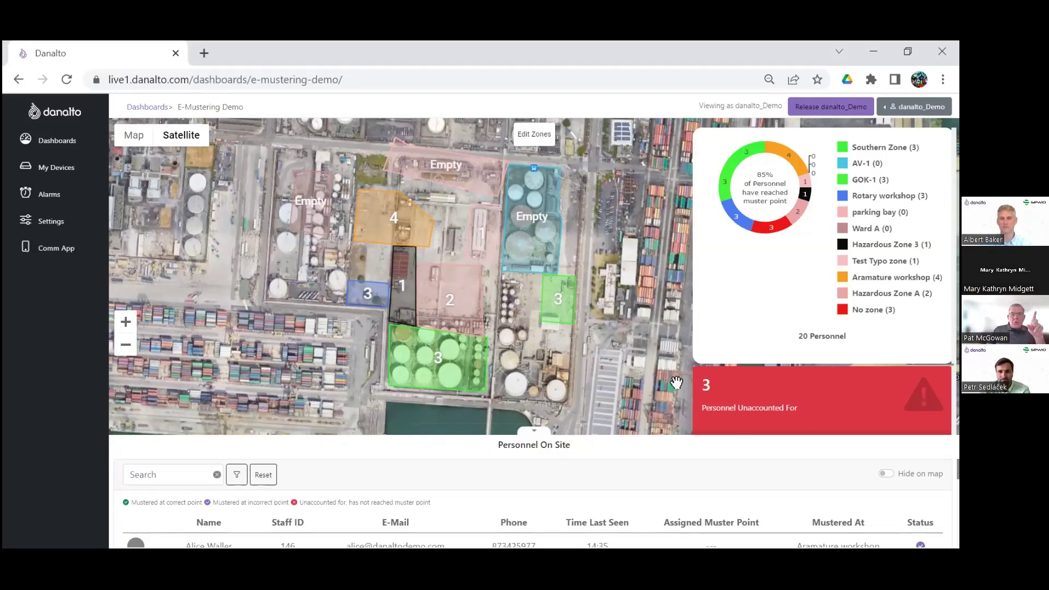
key("ctrl+minus")
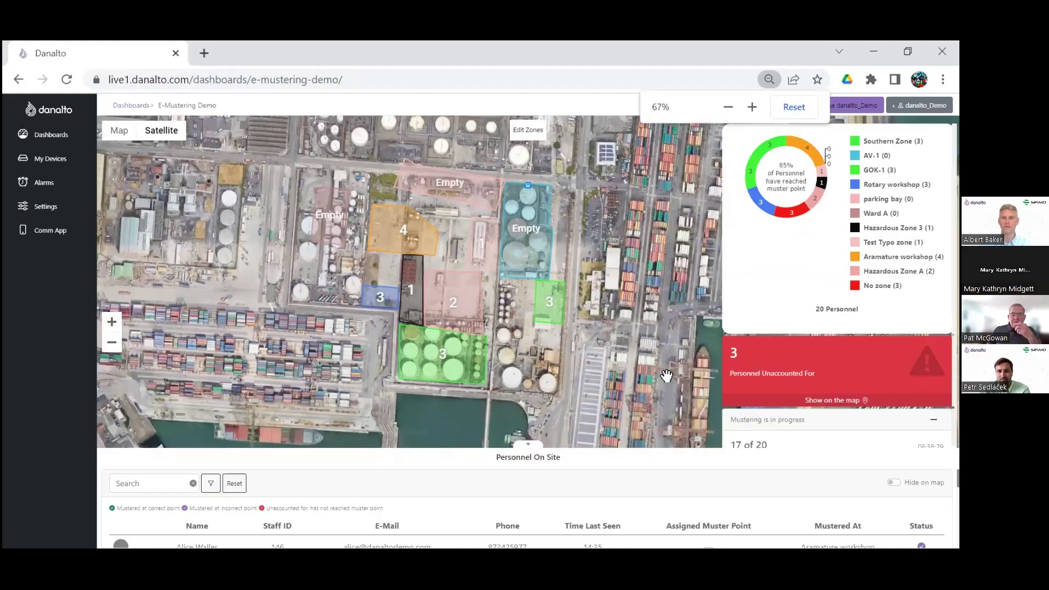
Show the three unaccounted-for personnel on the map and pan around their markers
left_click(822, 405)
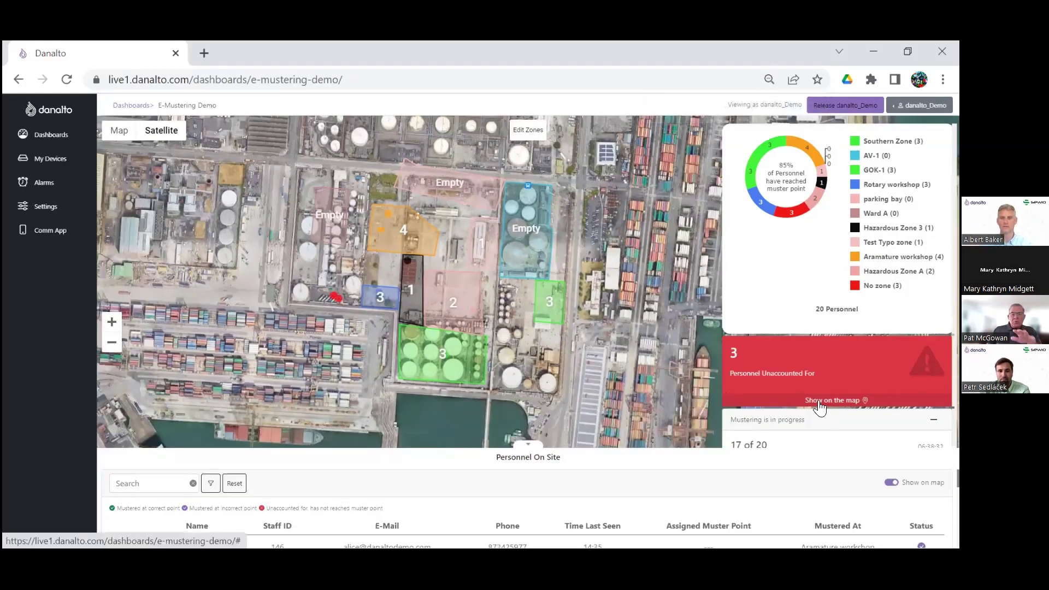
left_click_drag(383, 316, 339, 355)
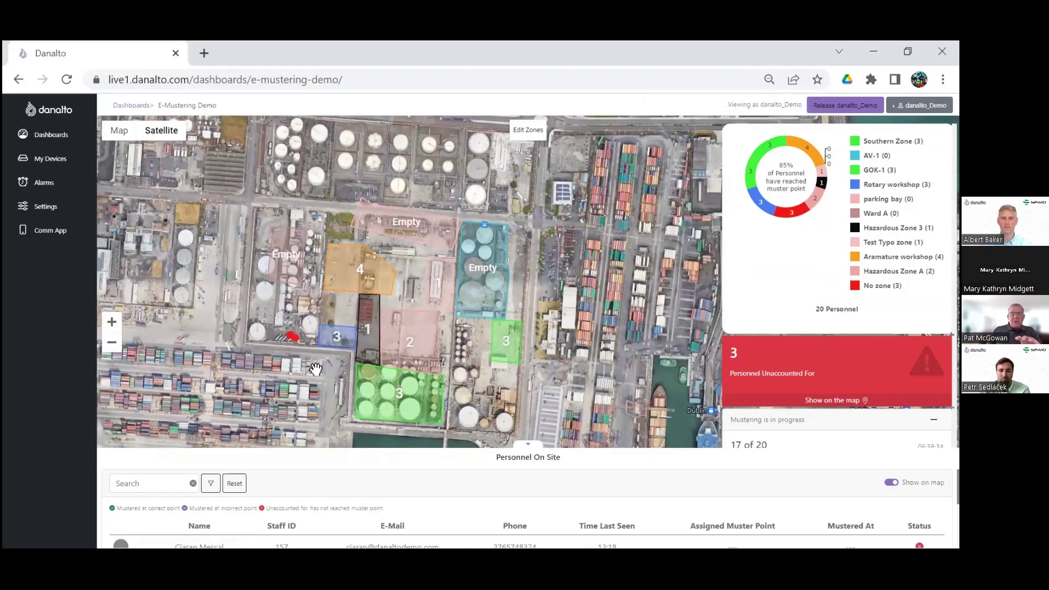
left_click_drag(218, 311, 189, 298)
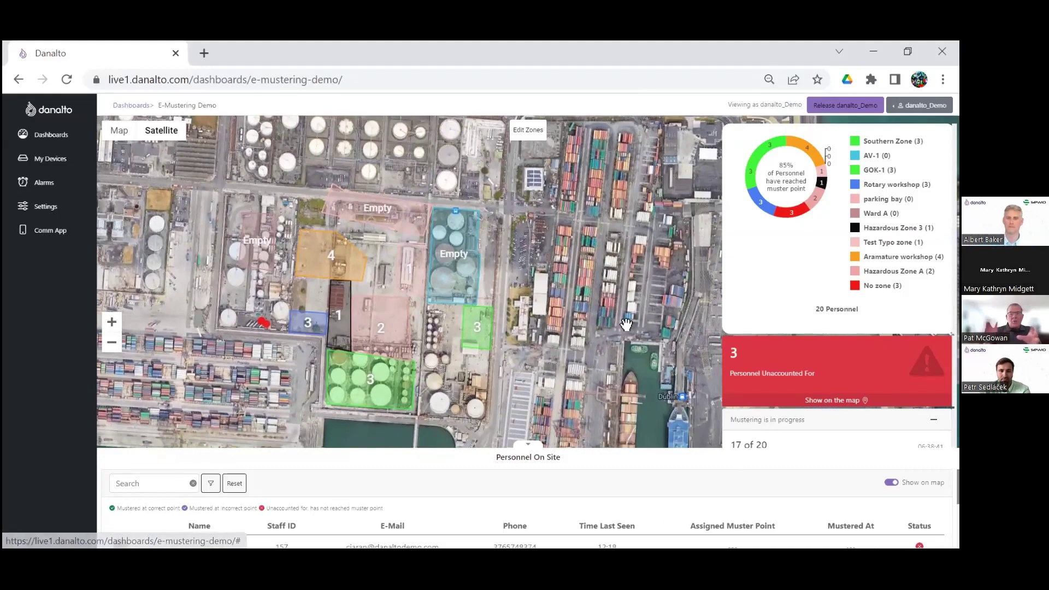
left_click_drag(622, 315, 659, 269)
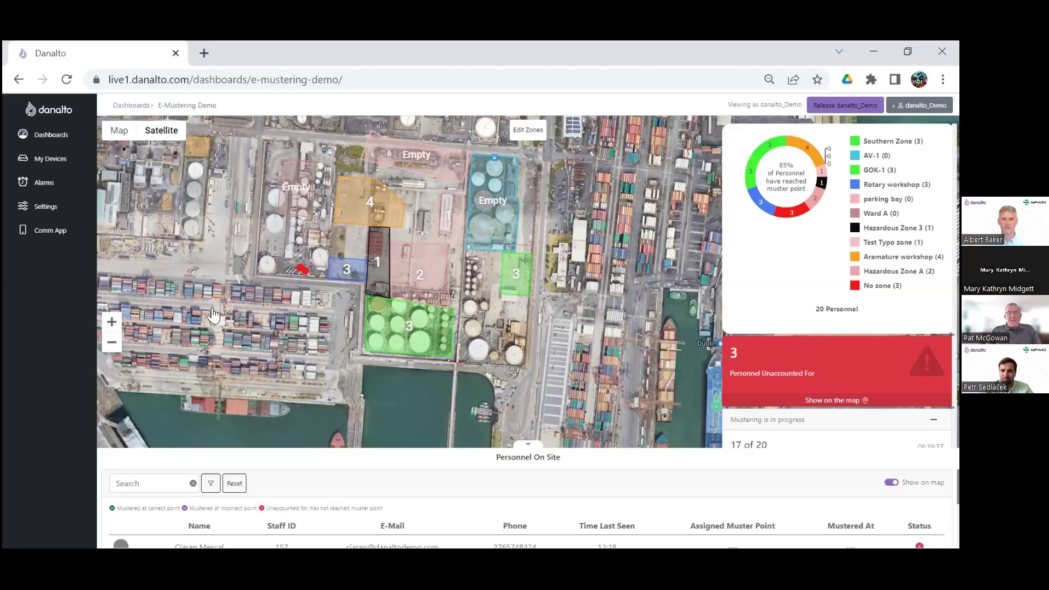
scroll(257, 523, "down", 2)
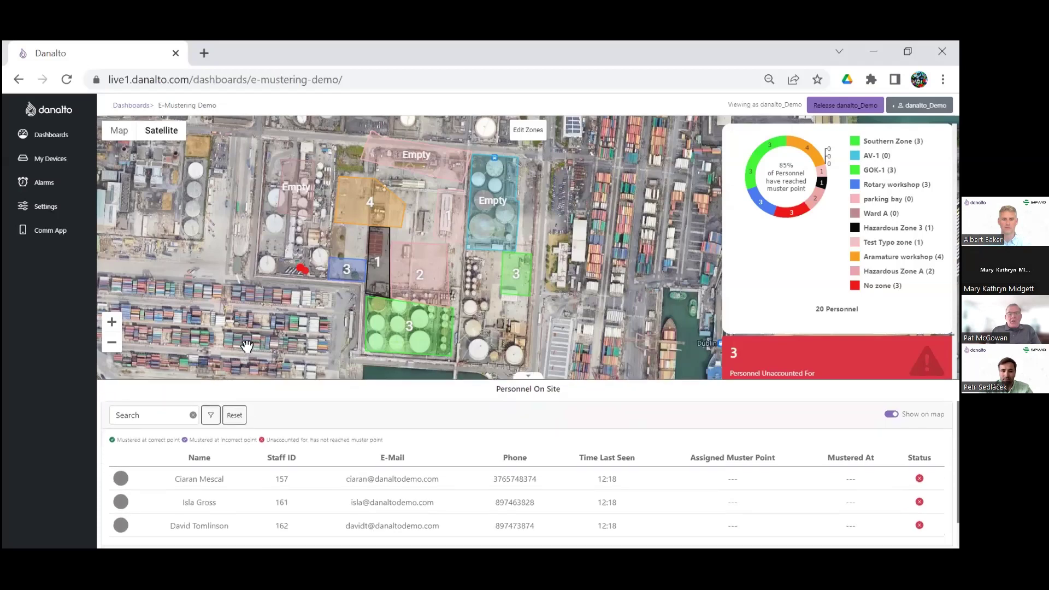
Reset the personnel list, search it for the worker by name, and locate their Personnel Tag 01 on the map
scroll(247, 349, "down", 2)
scroll(244, 361, "up", 1)
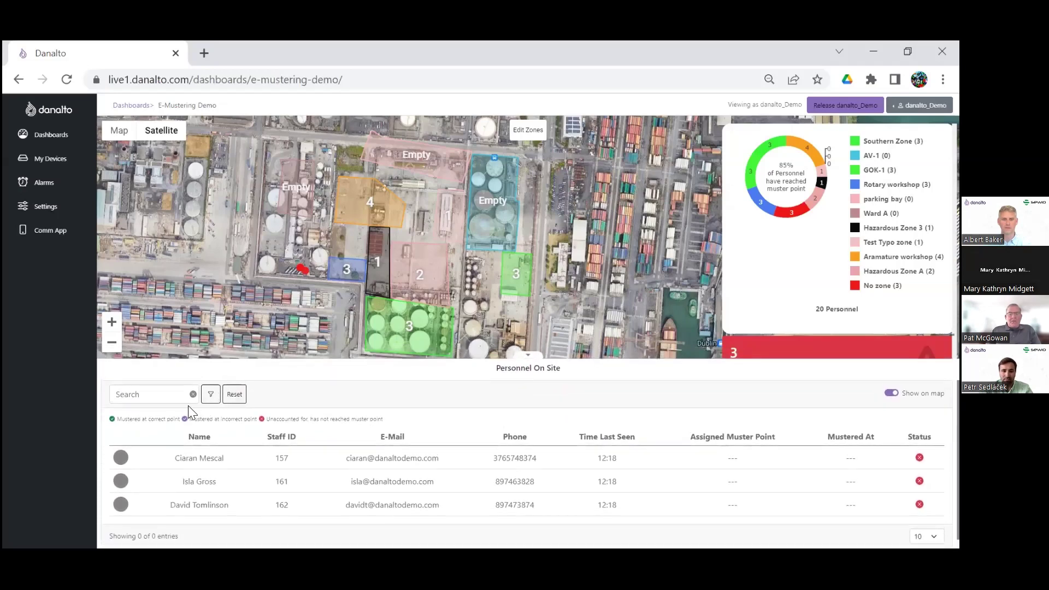
left_click(235, 395)
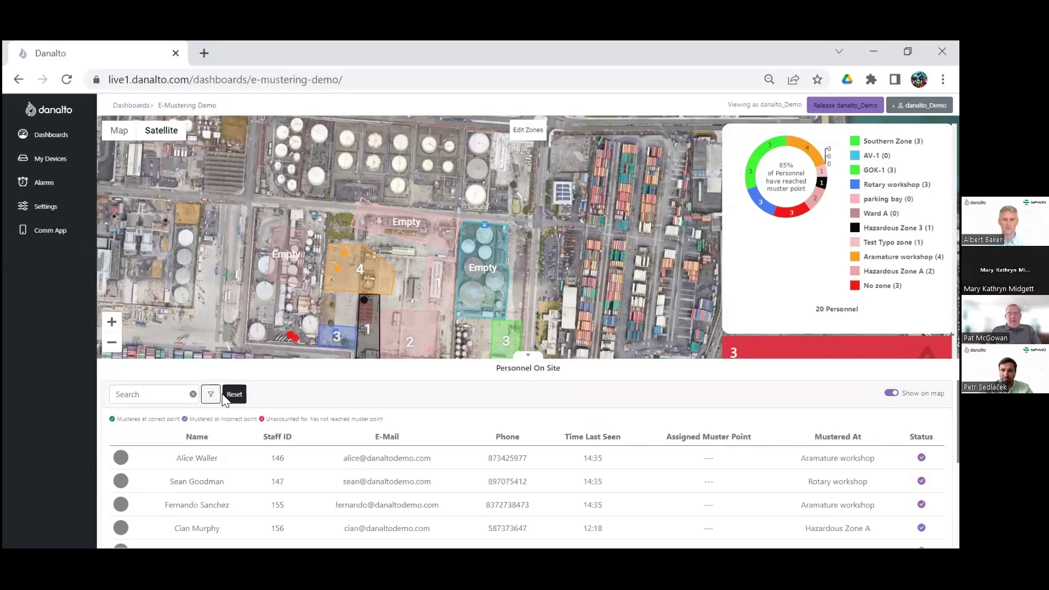
left_click(211, 394)
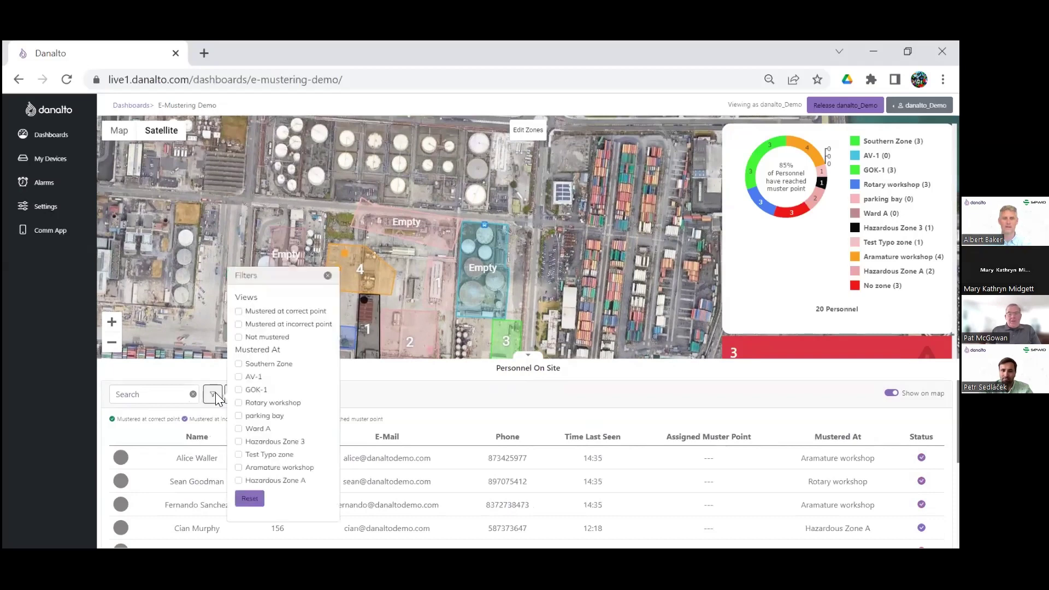
left_click(153, 394)
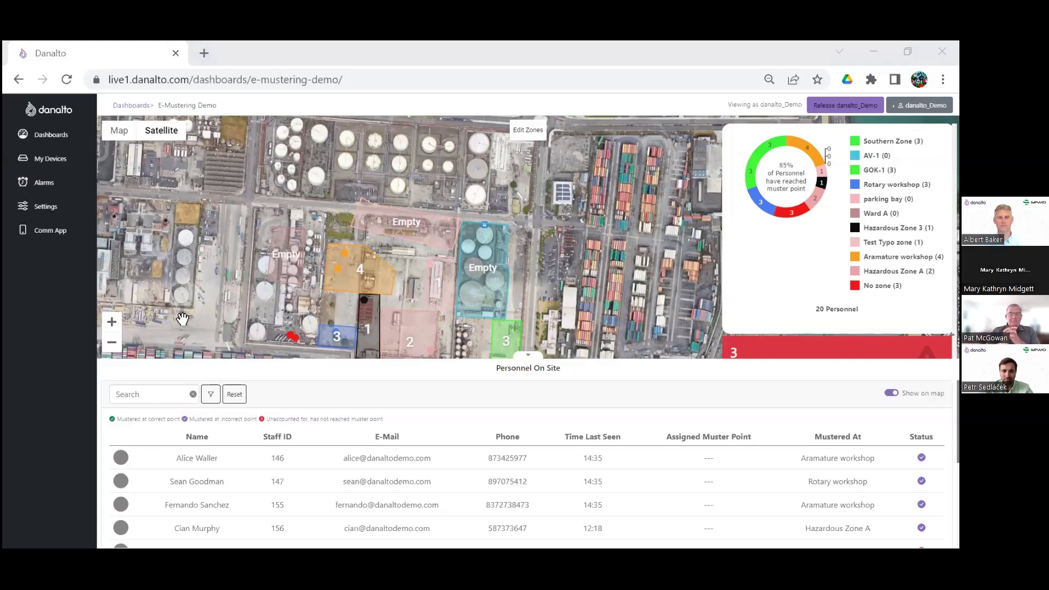
left_click(138, 391)
type("alice")
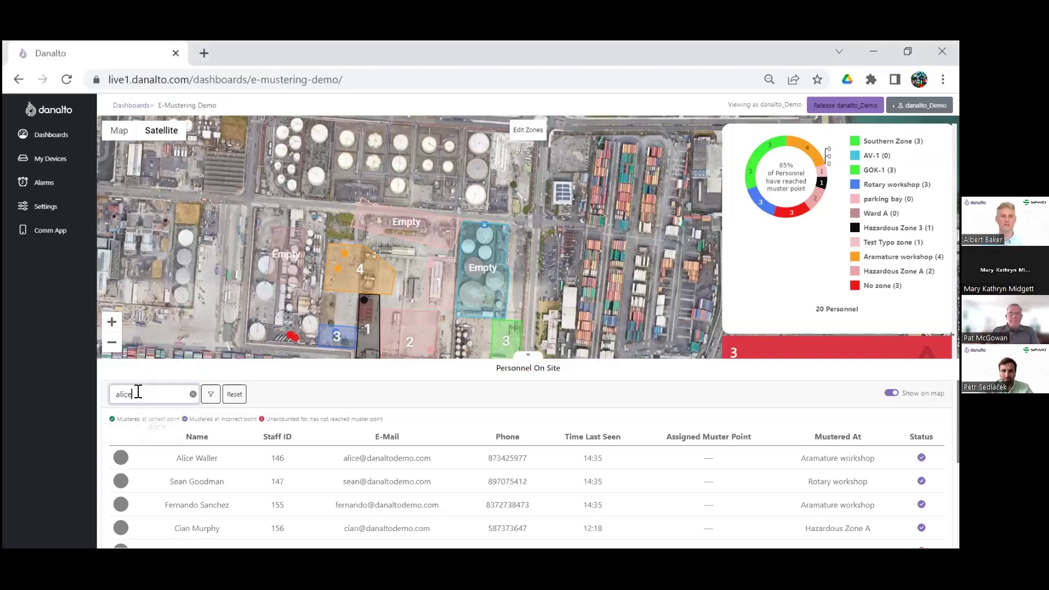
left_click(243, 462)
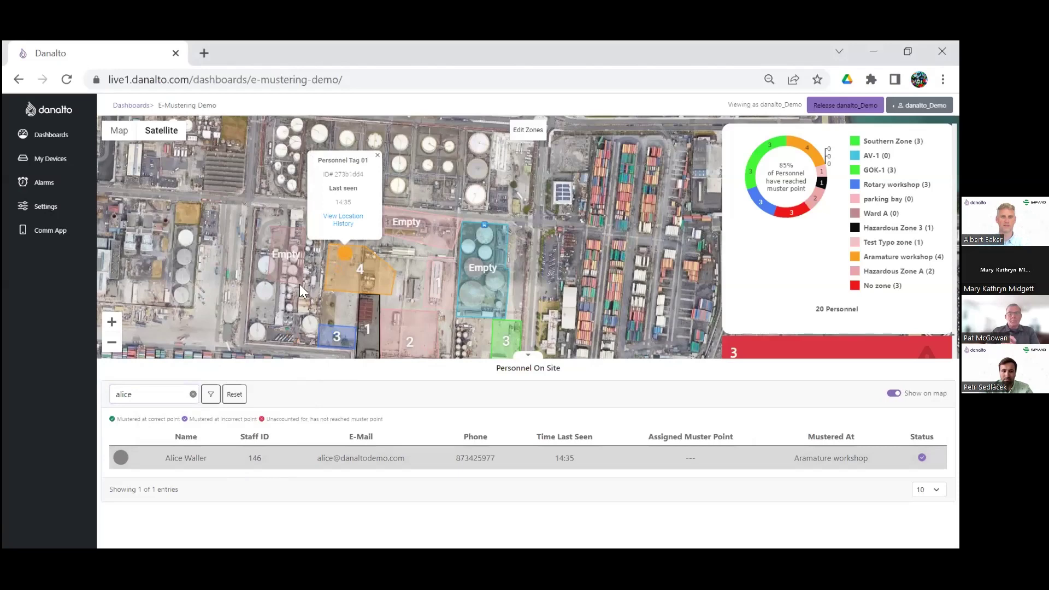
View Personnel Tag 01's location history over the last 24 hours
left_click(350, 227)
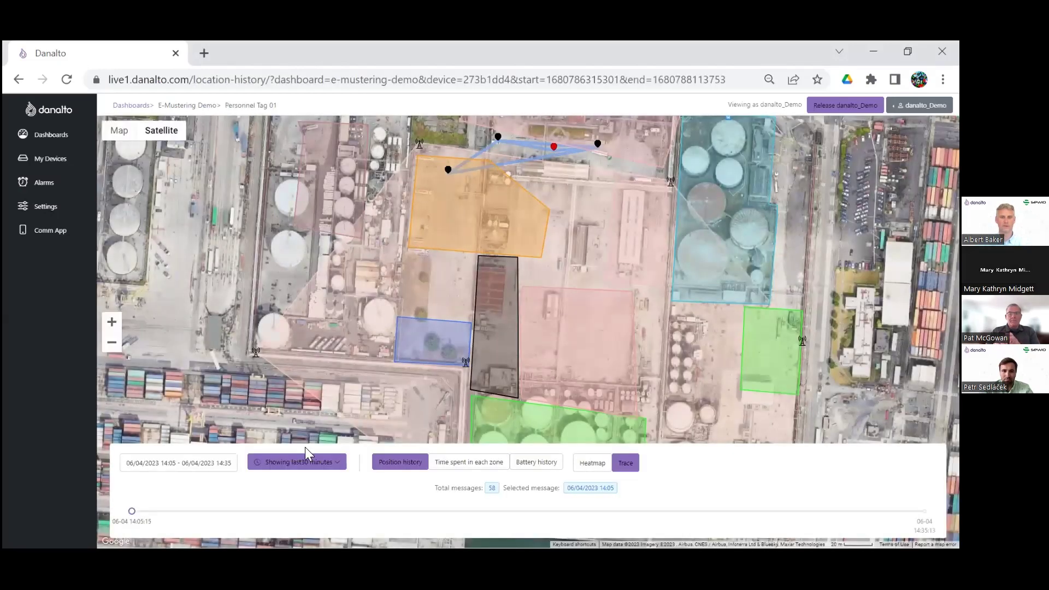
left_click(296, 463)
left_click(278, 441)
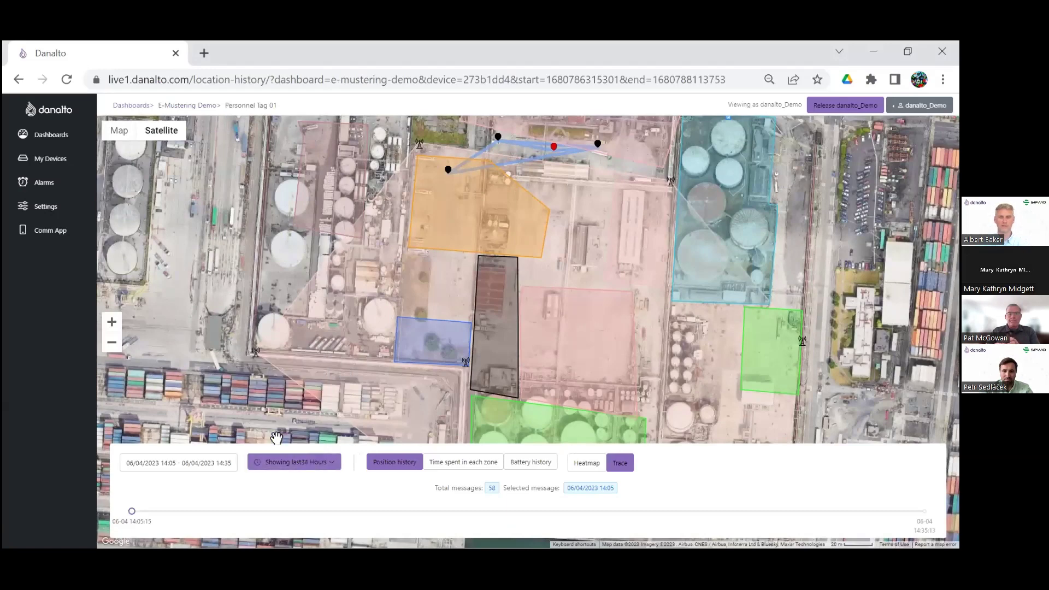
left_click_drag(350, 299, 314, 333)
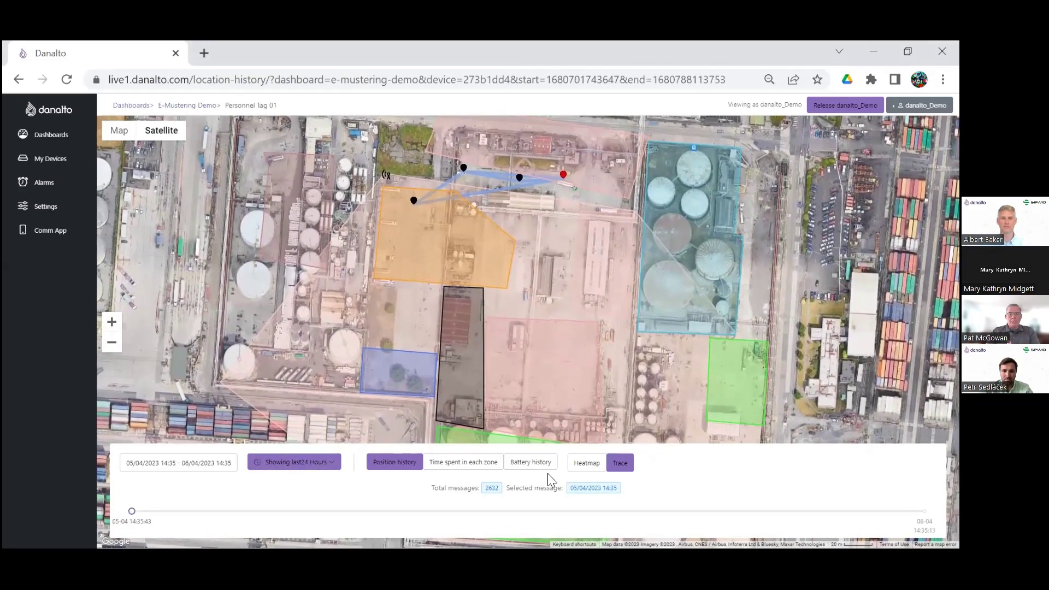
Show time spent in each zone over the last 30 minutes, then return to the E-Mustering Demo dashboard
left_click(480, 462)
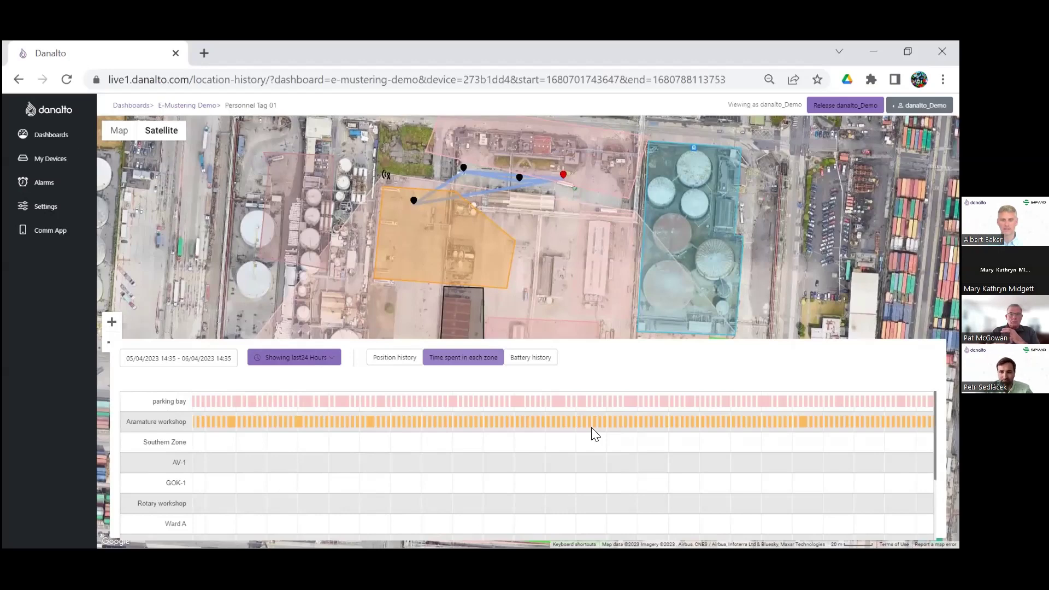
left_click(292, 358)
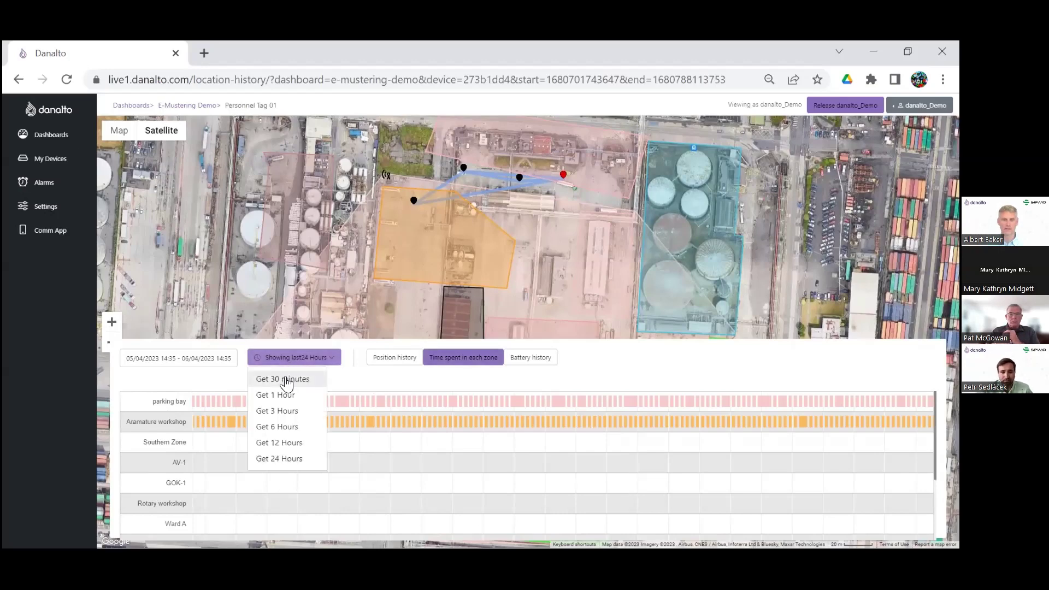
left_click(285, 381)
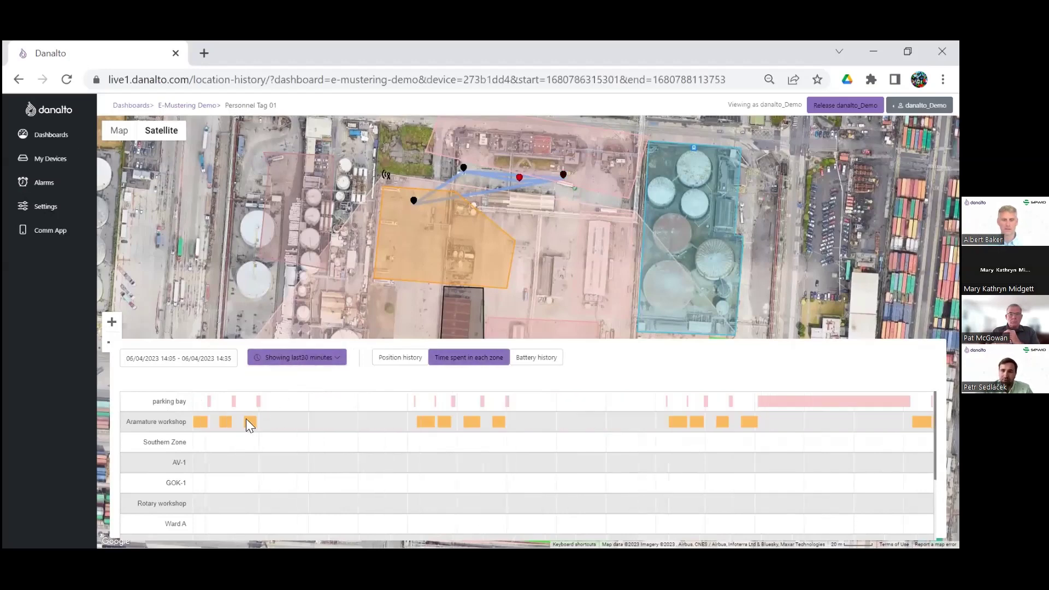
mouse_move(224, 422)
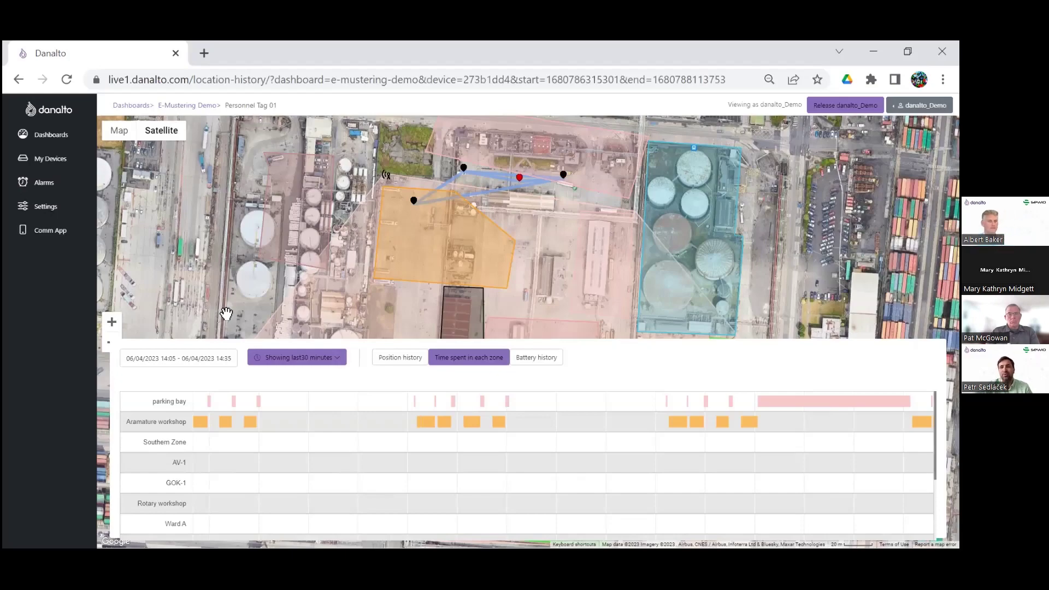
left_click(188, 107)
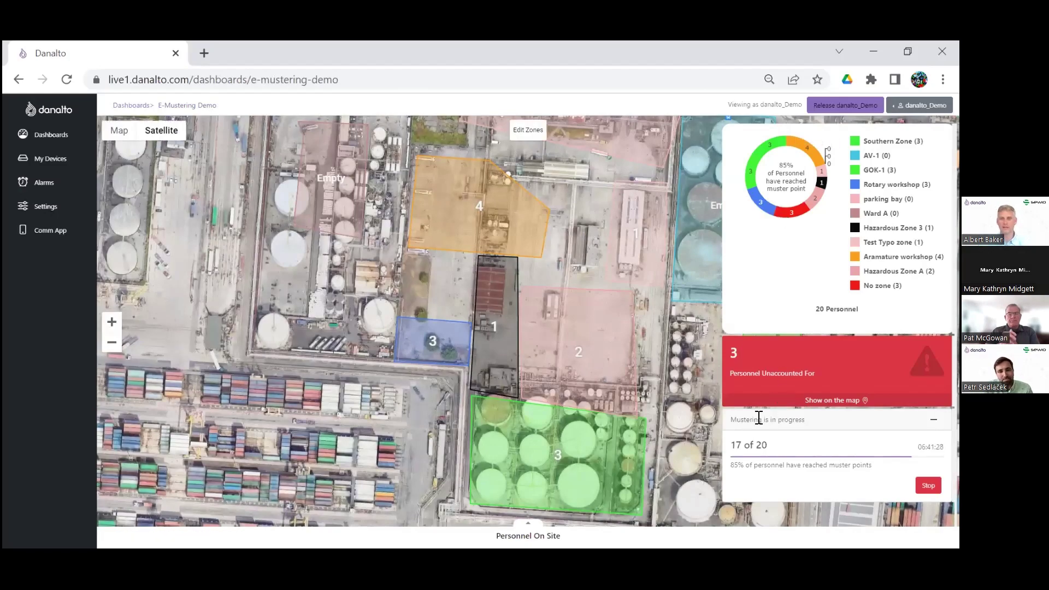
Zoom out the site map, open Personnel Tag 12's red-marker details, and expand the Personnel On Site list
left_click(753, 405)
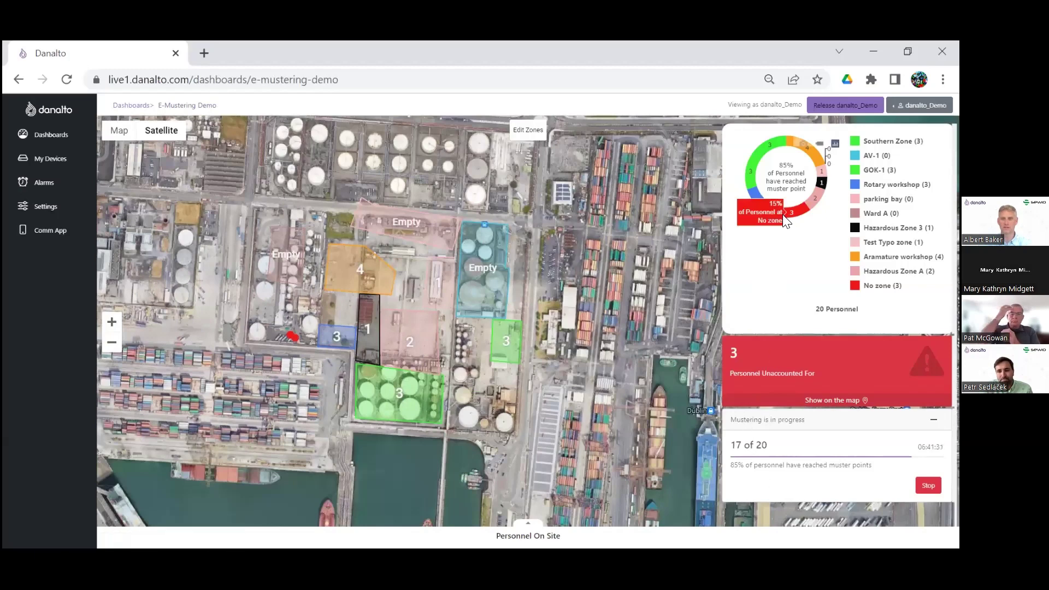
left_click(293, 339)
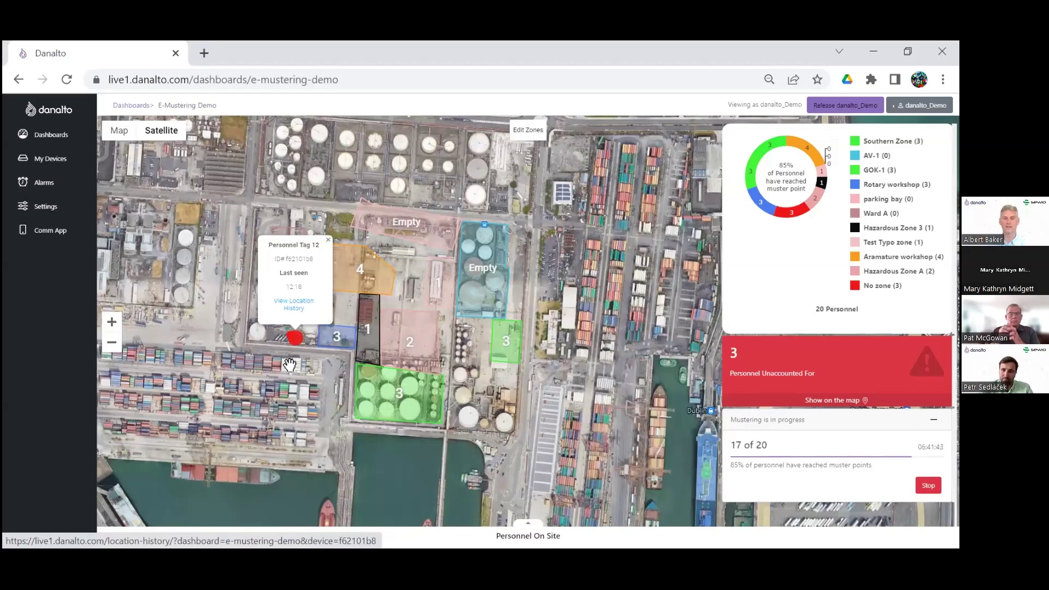
left_click(515, 540)
left_click_drag(187, 317, 200, 238)
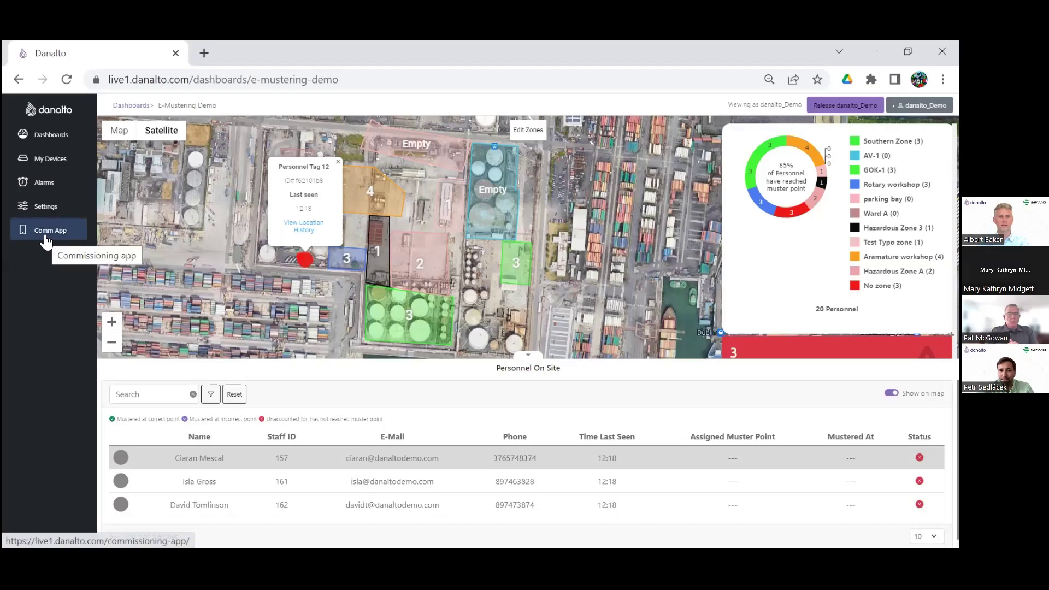
In the Zone Editor, draw a four-cornered polygon between the blue and orange zones
left_click(524, 134)
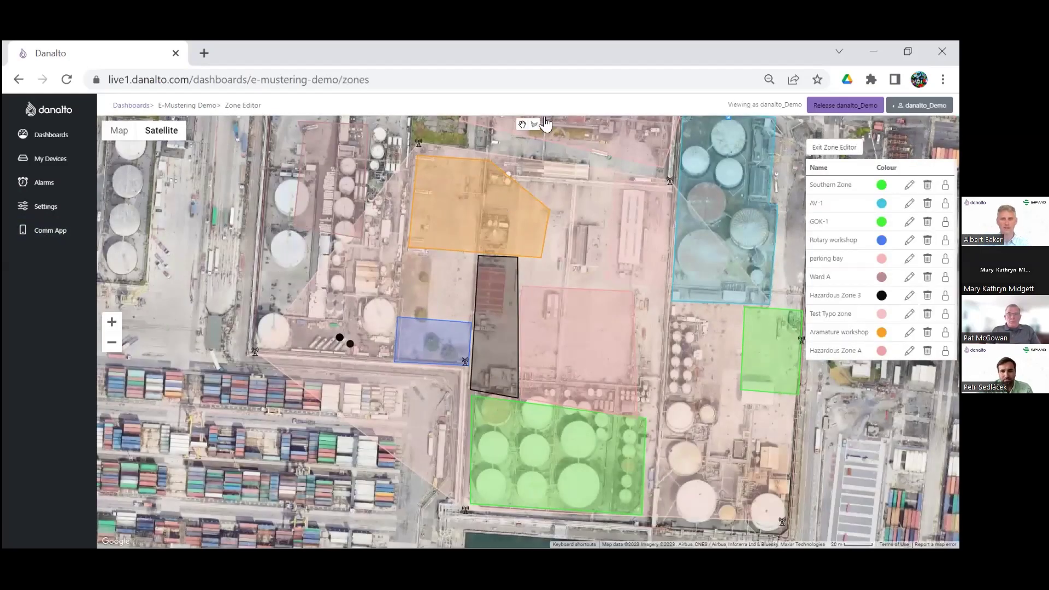
left_click(534, 124)
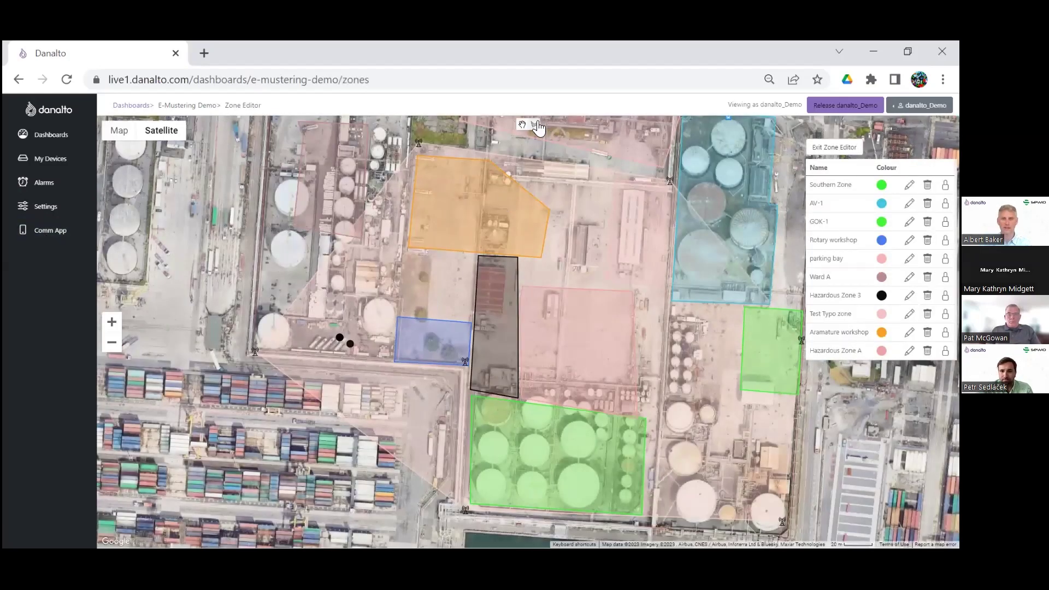
left_click(315, 235)
left_click(312, 315)
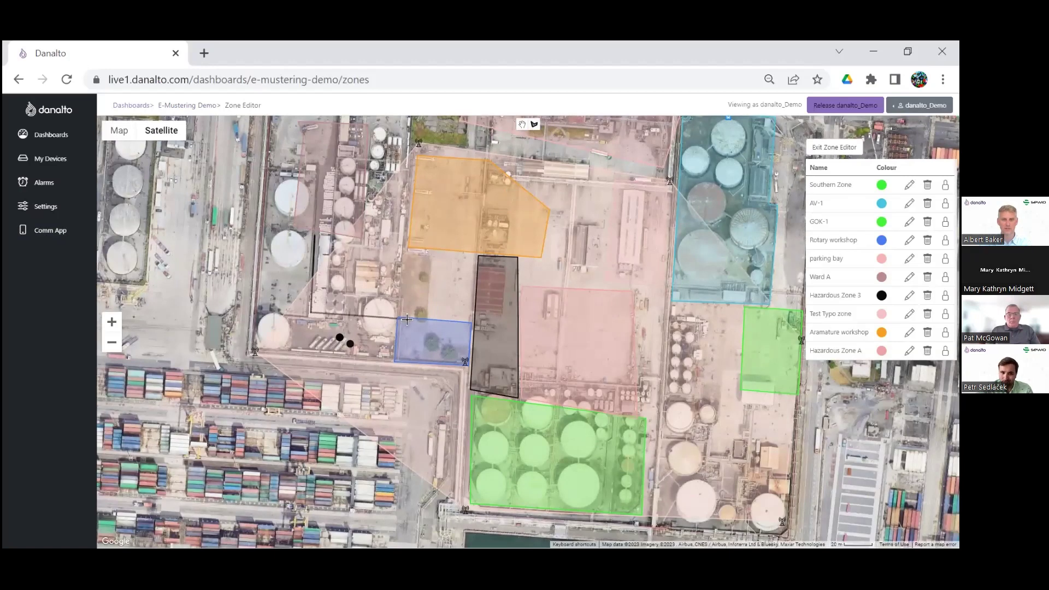
left_click(413, 319)
left_click(410, 232)
left_click(316, 235)
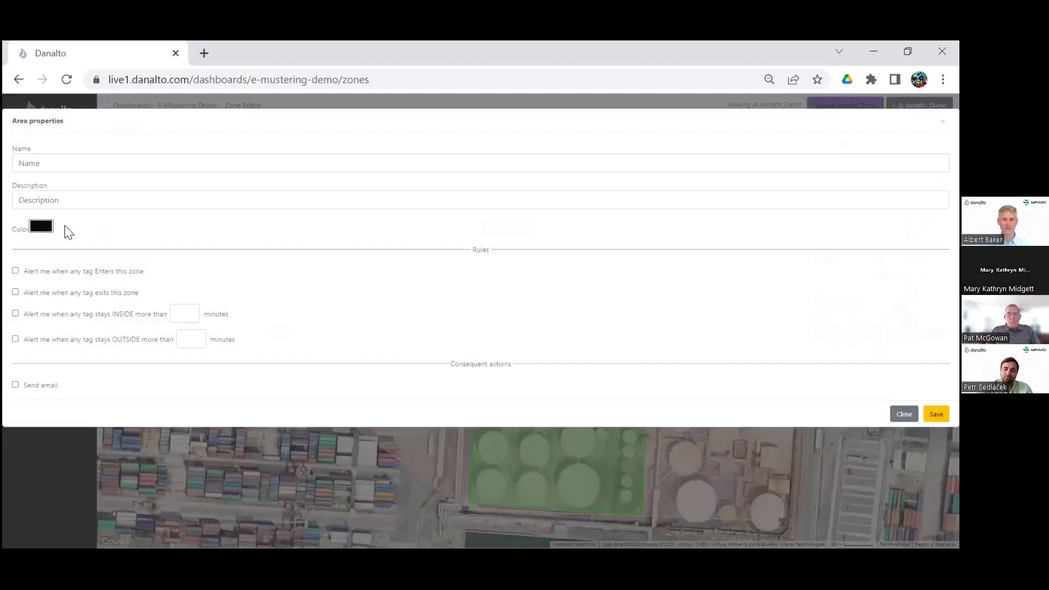
Colour the new zone light yellow-green and name it 'Safe zone'
left_click(43, 229)
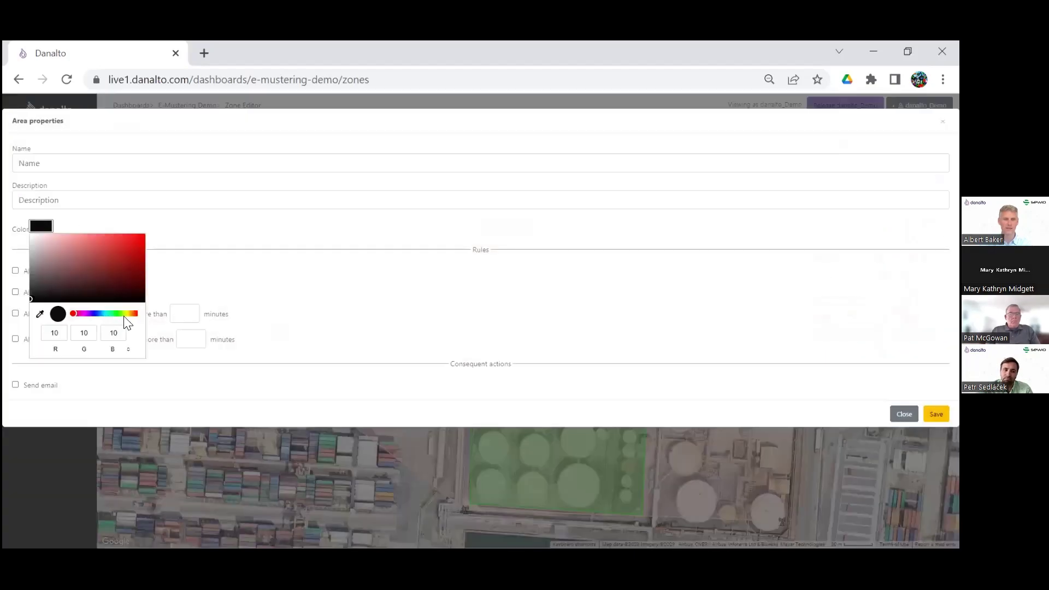
left_click(126, 314)
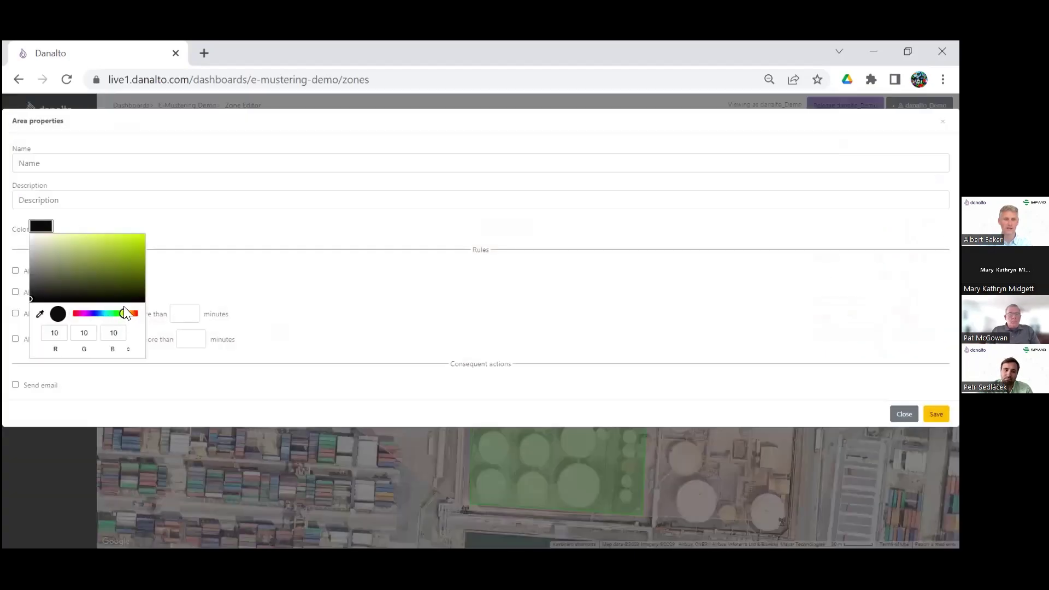
left_click(80, 238)
left_click(208, 238)
left_click(101, 162)
type("Safe zone")
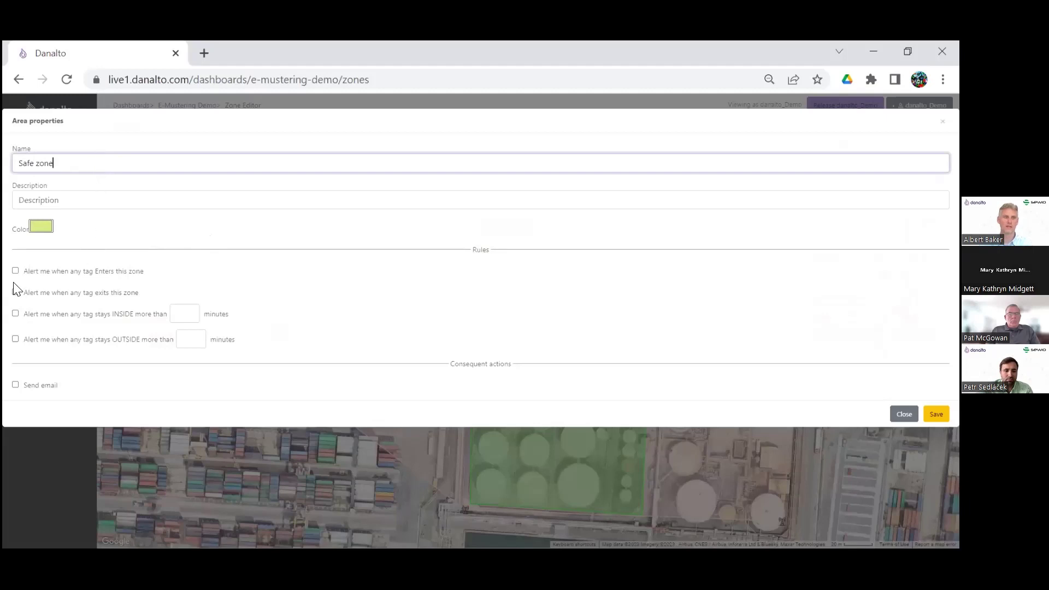
Alert on tag exit and on staying outside over 60 minutes with email notification, then exit the editor
left_click(16, 271)
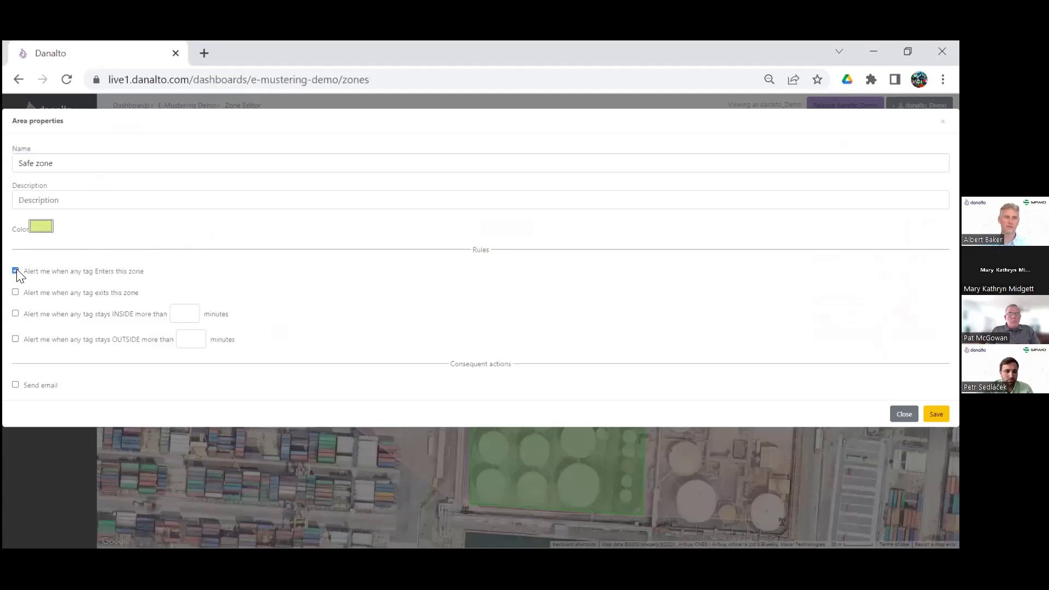
left_click(16, 293)
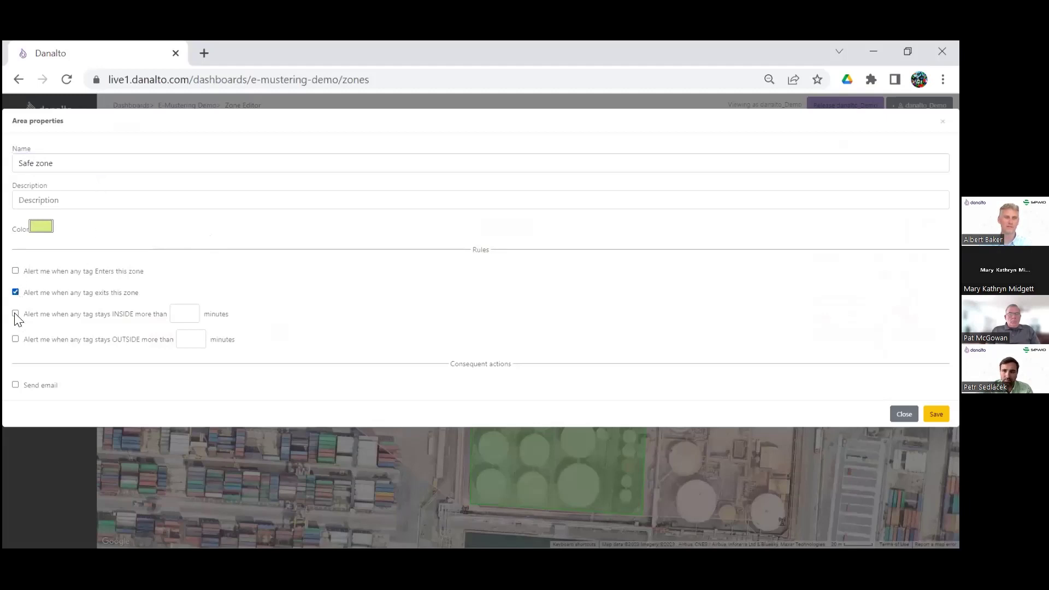
left_click(15, 338)
left_click(185, 339)
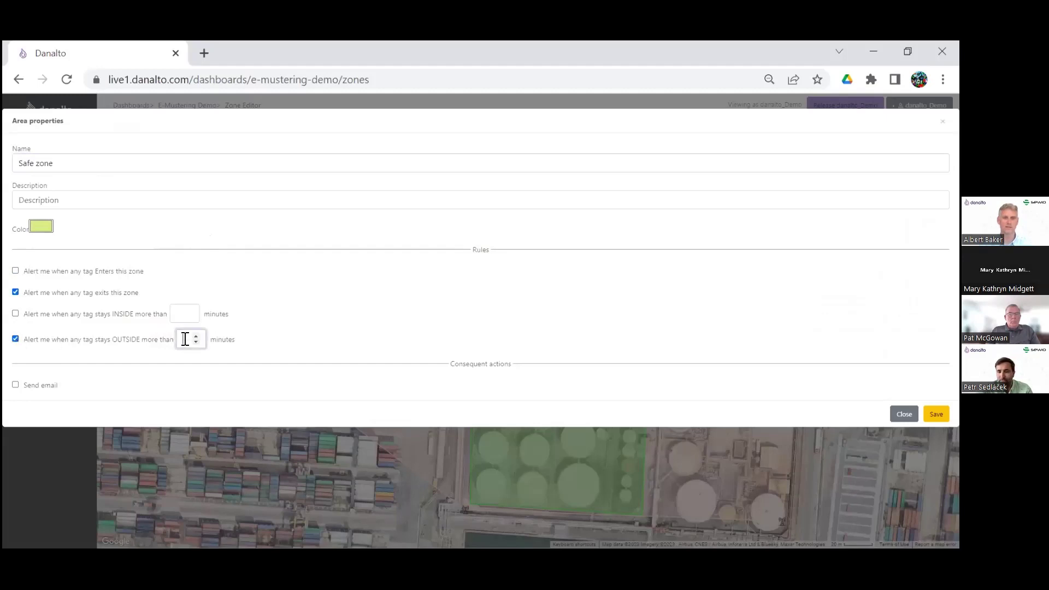
type("60")
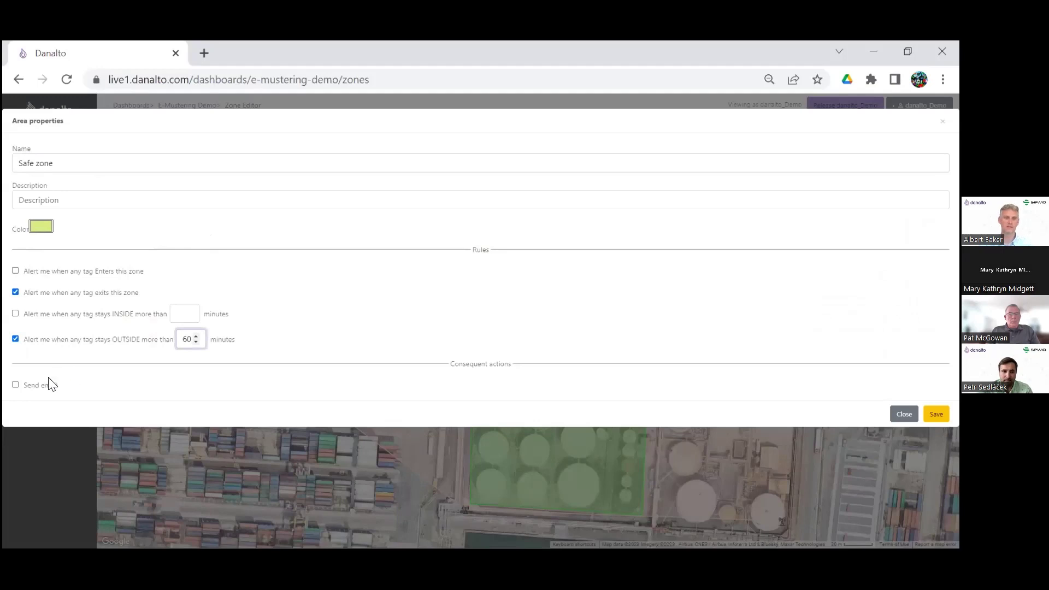
left_click(14, 385)
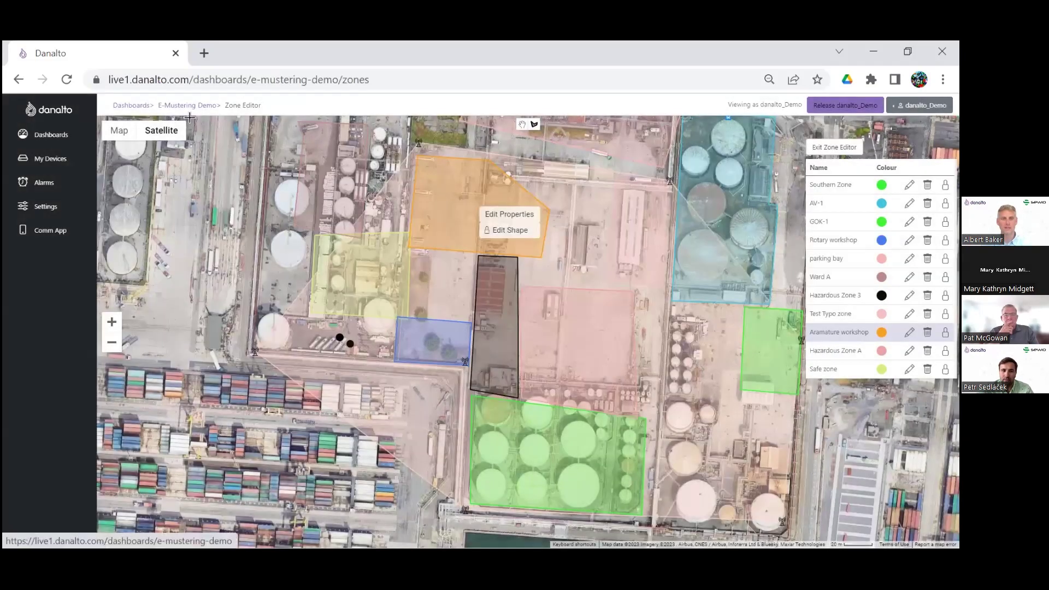
left_click(189, 116)
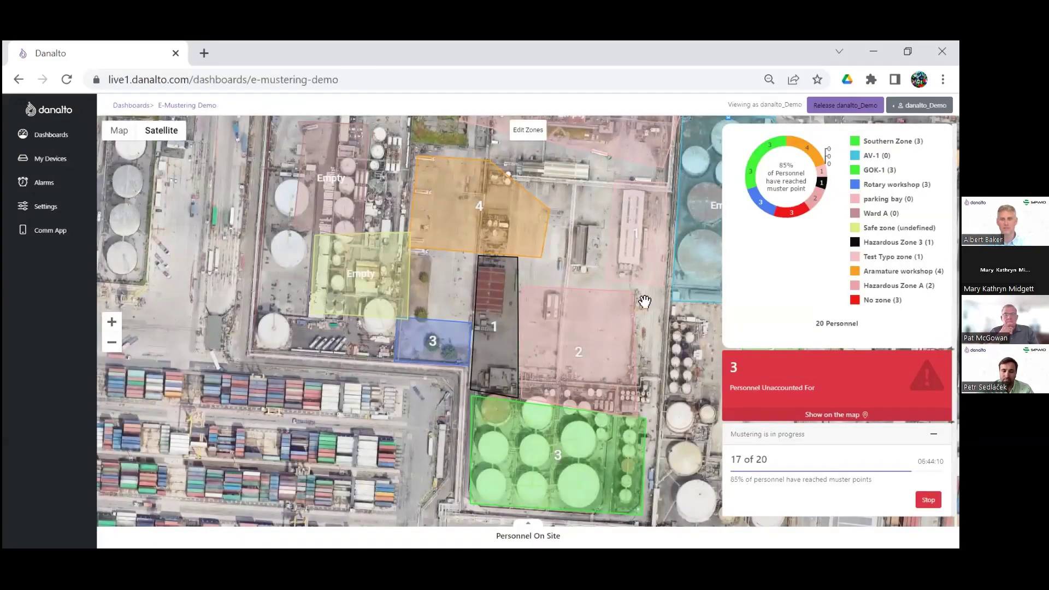